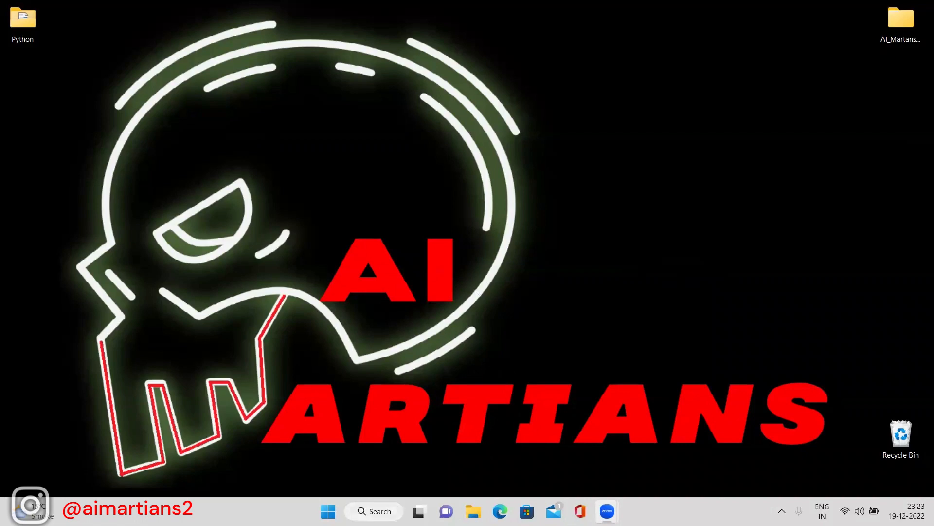
Search Windows for idle, then pycharm, and dismiss the search panel.
{"action": "left_click", "coordinate": [396, 506]}
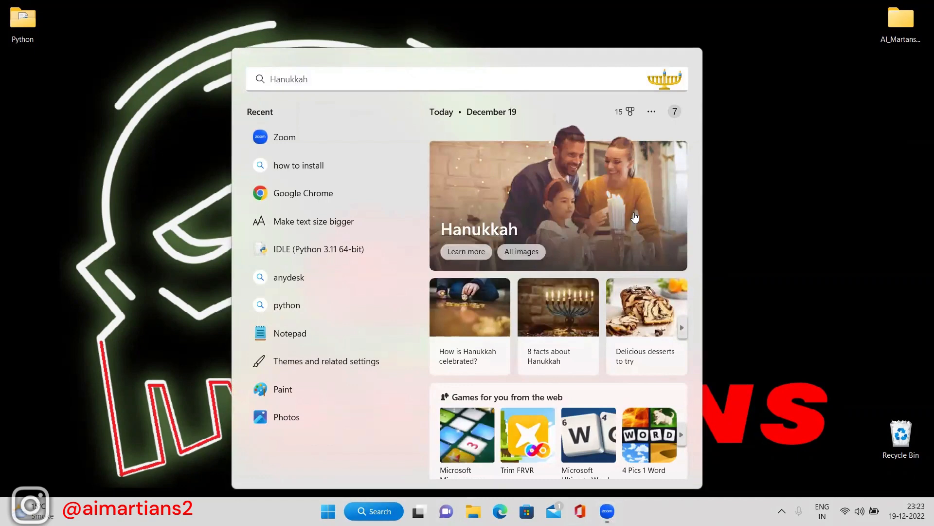
{"action": "type", "text": "idle"}
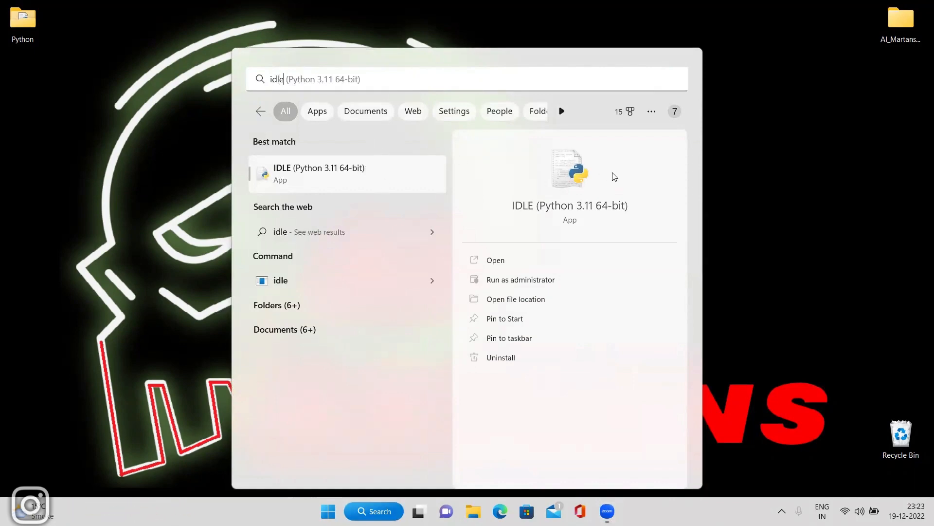
{"action": "key", "text": "BackSpace"}
{"action": "key", "text": "BackSpace"}
{"action": "key", "text": "BackSpace"}
{"action": "key", "text": "BackSpace"}
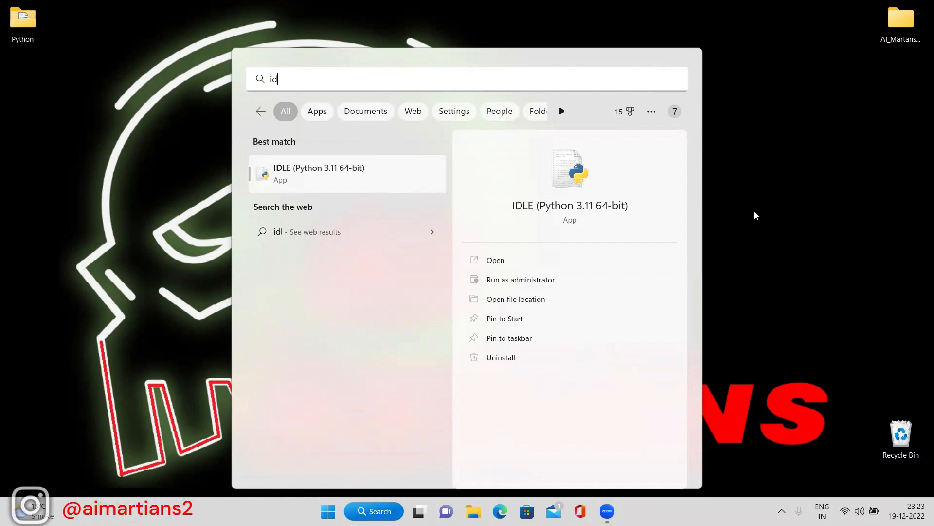
{"action": "type", "text": "pycharm"}
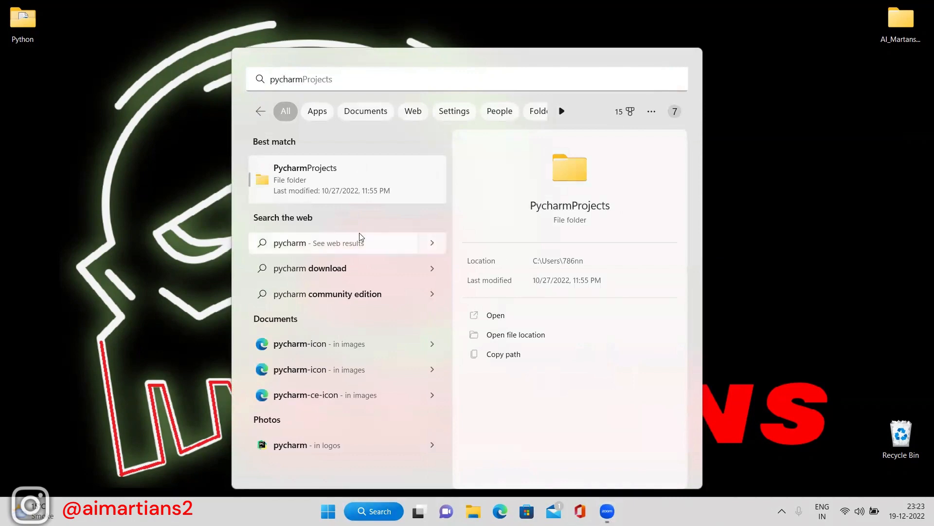
{"action": "left_click", "coordinate": [764, 103]}
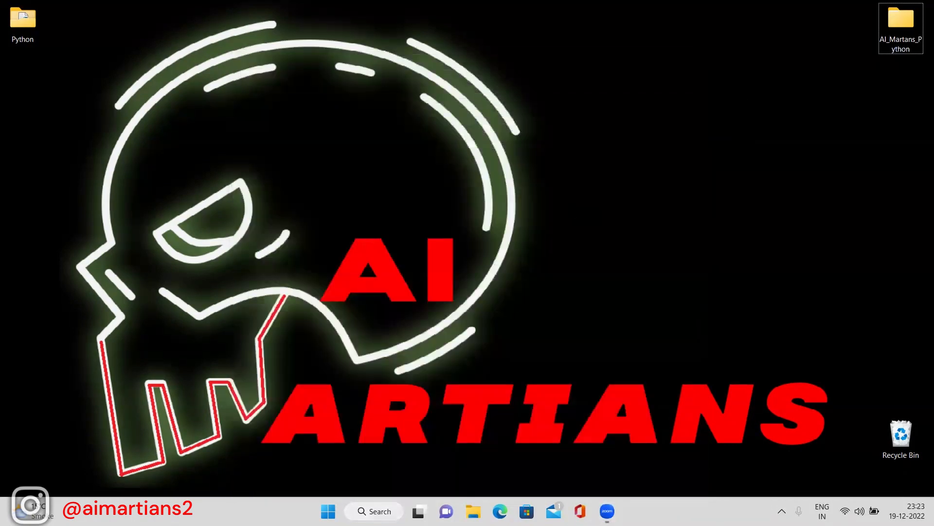
Search Windows for chrome and launch Google Chrome from the best match.
{"action": "key", "text": "super"}
{"action": "type", "text": "chrom"}
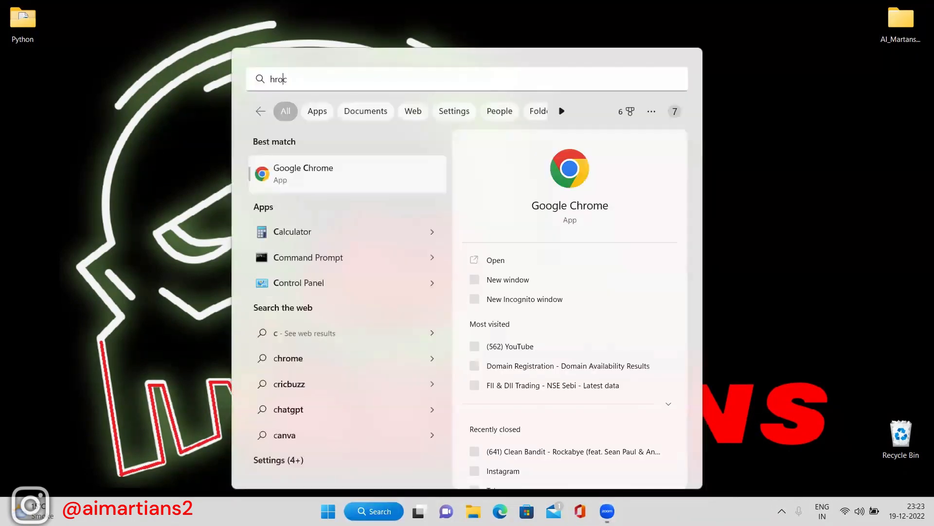
{"action": "key", "text": "BackSpace"}
{"action": "key", "text": "BackSpace"}
{"action": "key", "text": "BackSpace"}
{"action": "key", "text": "BackSpace"}
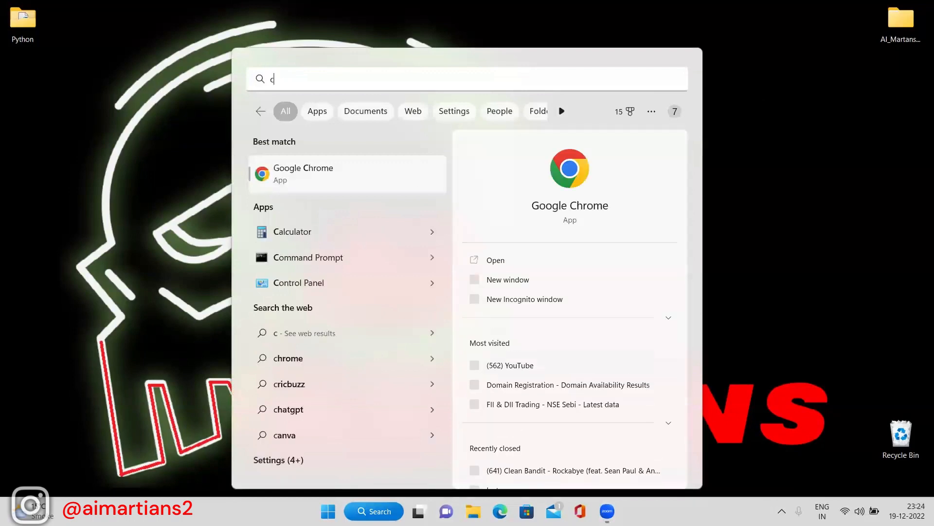
{"action": "key", "text": "Delete"}
{"action": "type", "text": "chrome"}
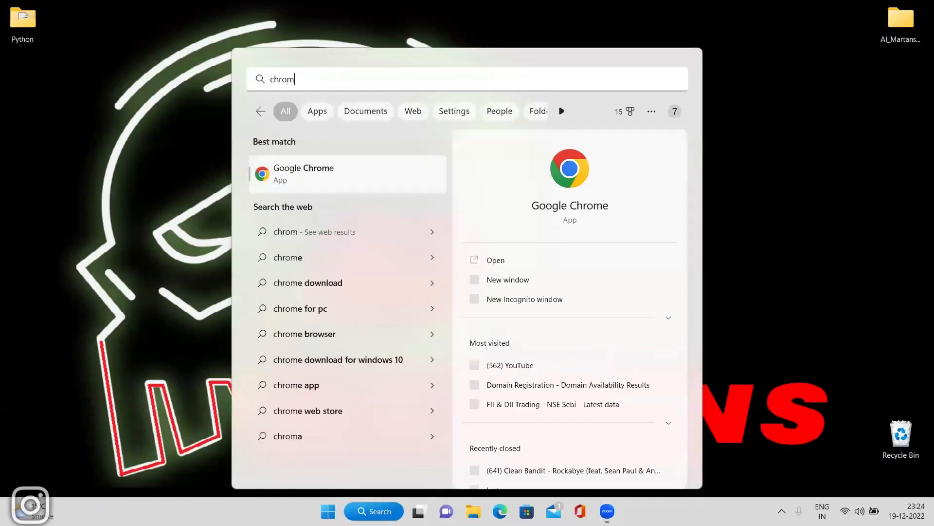
{"action": "key", "text": "Return"}
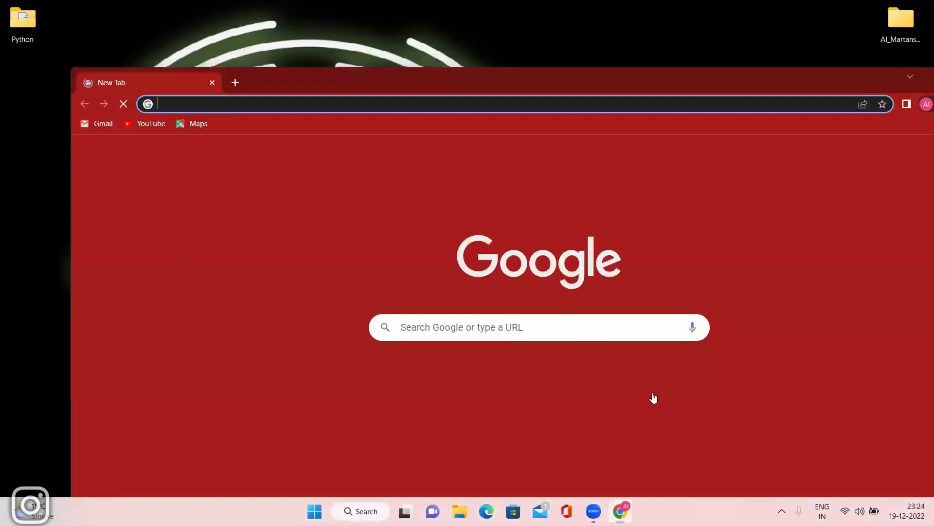
Search Google for 'pycharm community edition' from the new tab's address bar.
{"action": "left_click", "coordinate": [203, 37]}
{"action": "type", "text": "pych"}
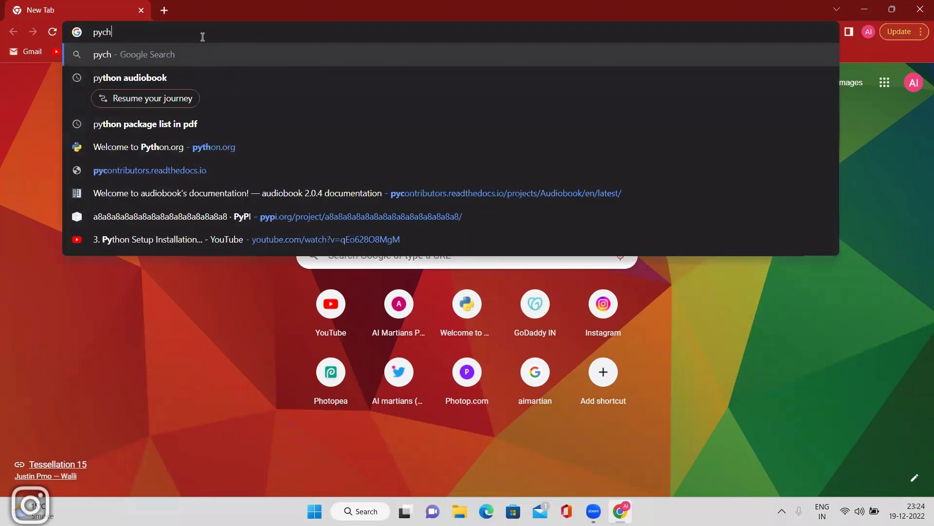
{"action": "type", "text": "arm"}
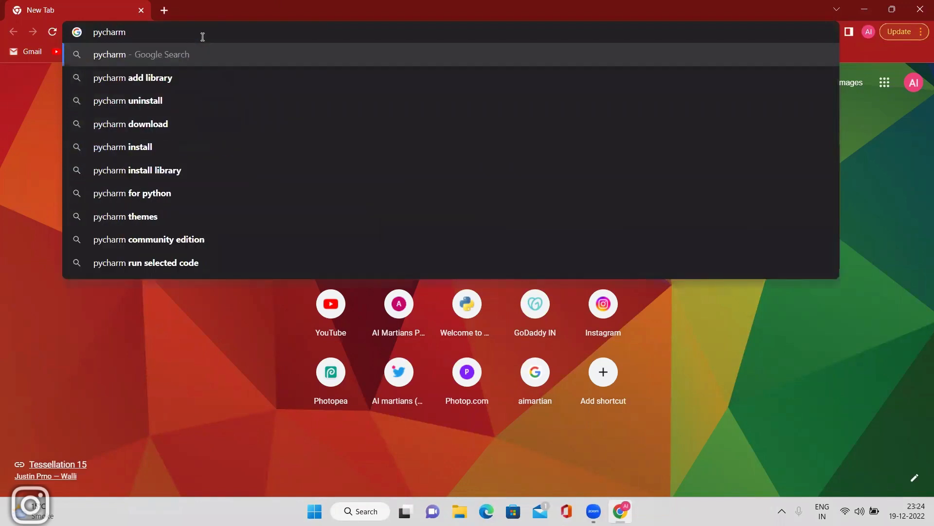
{"action": "type", "text": " community edition"}
{"action": "key", "text": "Return"}
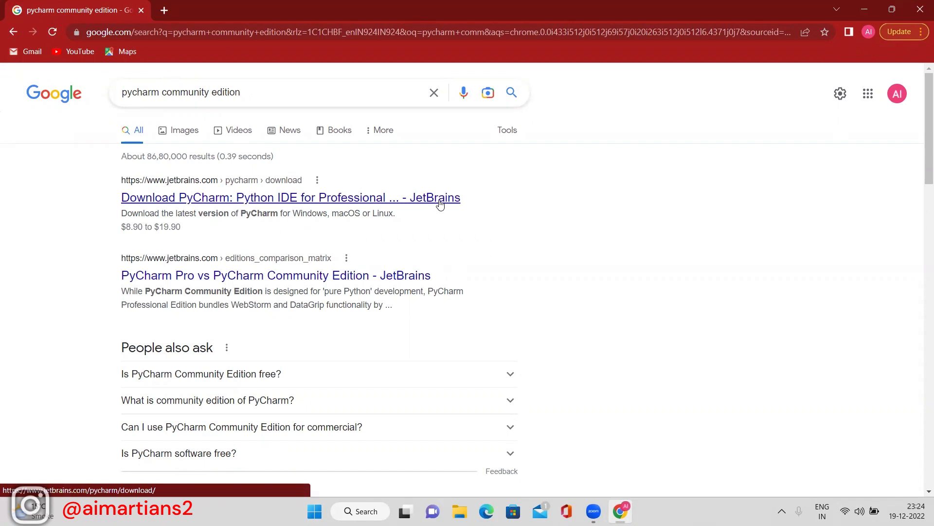
Open the JetBrains PyCharm download page from the search results.
{"action": "left_click", "coordinate": [284, 198]}
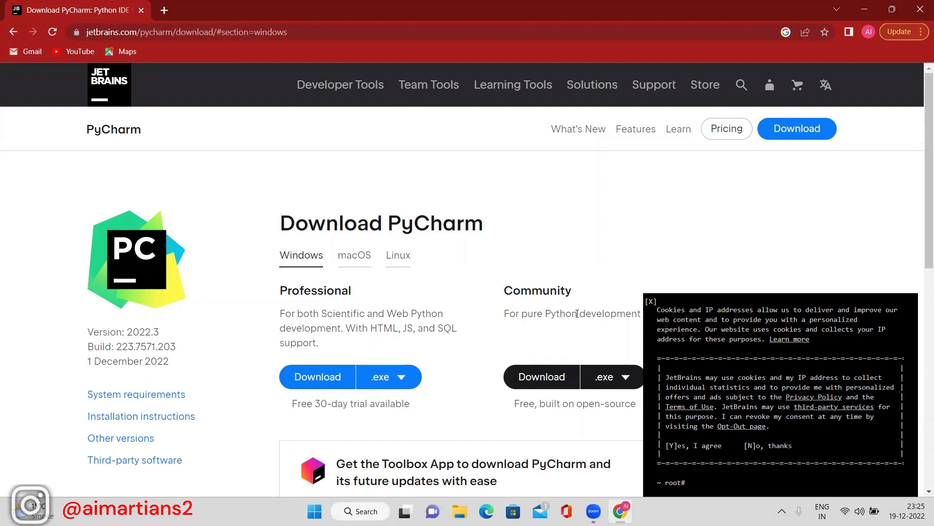
{"action": "scroll", "coordinate": [636, 221], "scroll_direction": "down", "scroll_amount": 2}
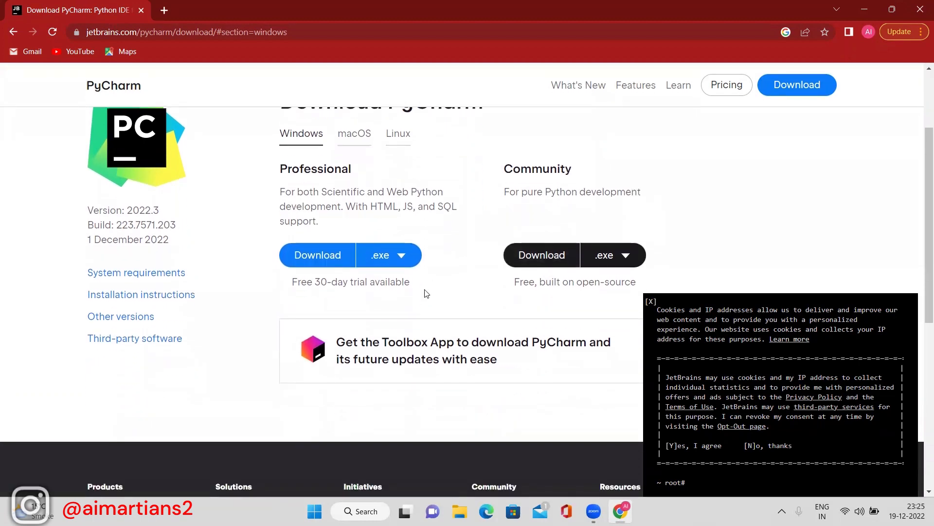
{"action": "scroll", "coordinate": [428, 293], "scroll_direction": "up", "scroll_amount": 2}
{"action": "scroll", "coordinate": [460, 305], "scroll_direction": "down", "scroll_amount": 1}
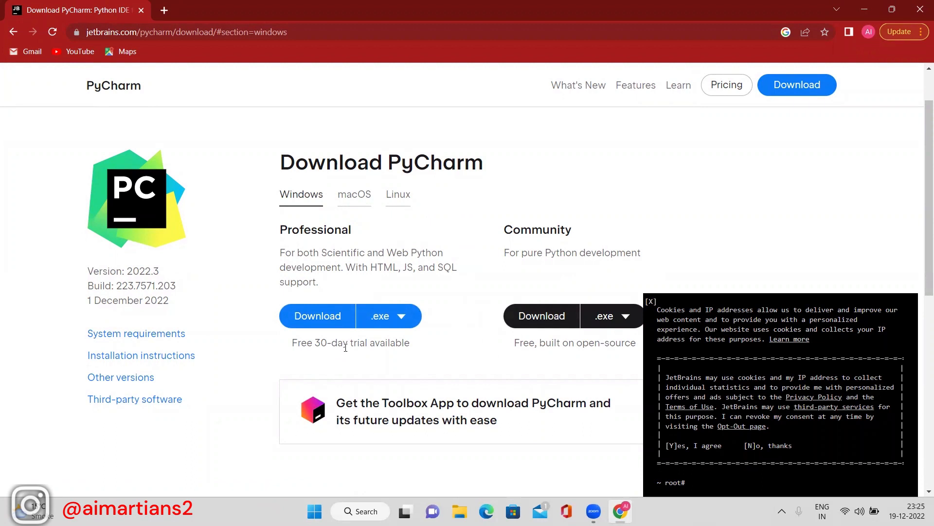
Download the PyCharm Community Edition installer (.exe) for Windows.
{"action": "left_click", "coordinate": [609, 325]}
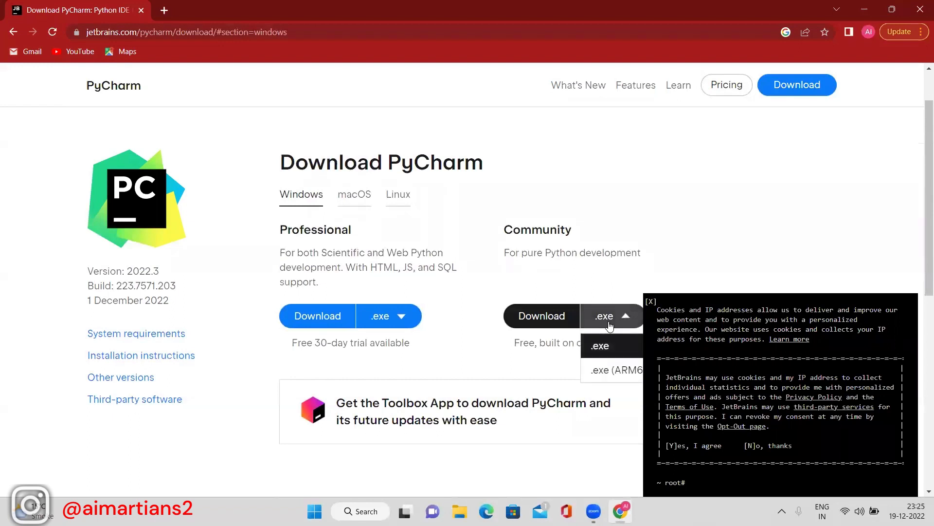
{"action": "left_click", "coordinate": [522, 365]}
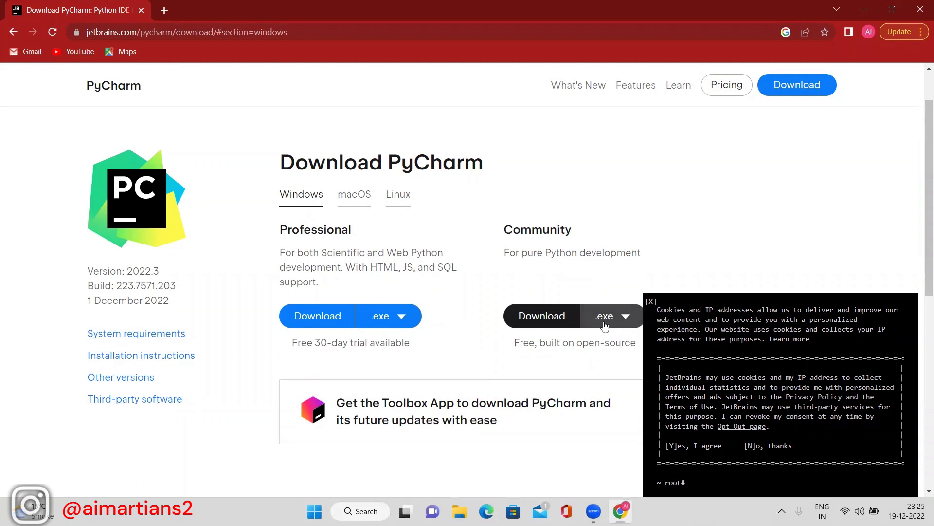
{"action": "left_click", "coordinate": [533, 318]}
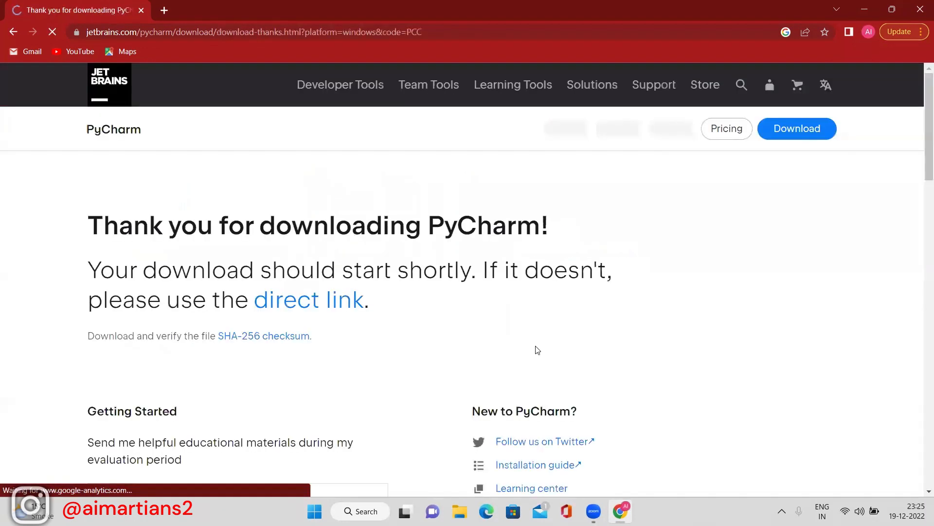
{"action": "scroll", "coordinate": [398, 335], "scroll_direction": "down", "scroll_amount": 3}
{"action": "scroll", "coordinate": [398, 335], "scroll_direction": "down", "scroll_amount": 1}
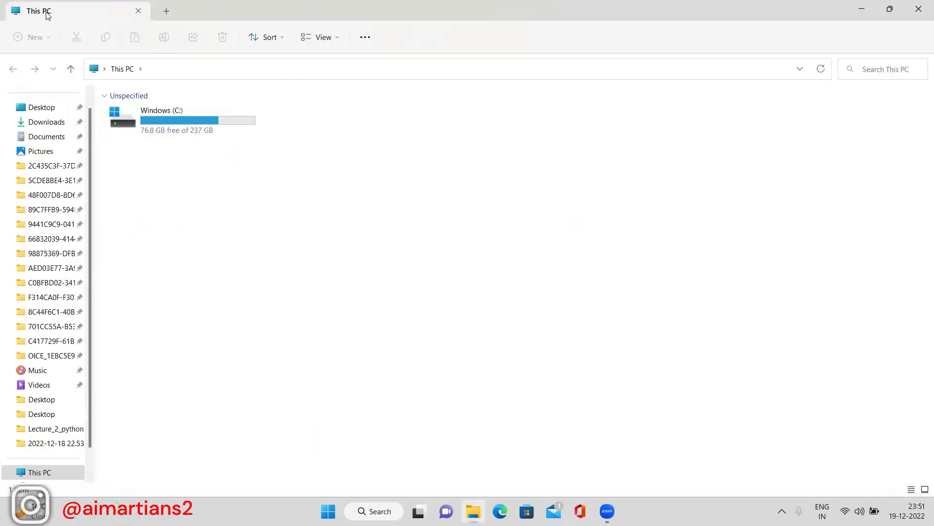
Run pycharm-community-2022.3 from the Downloads folder and minimize File Explorer.
{"action": "left_click", "coordinate": [46, 127]}
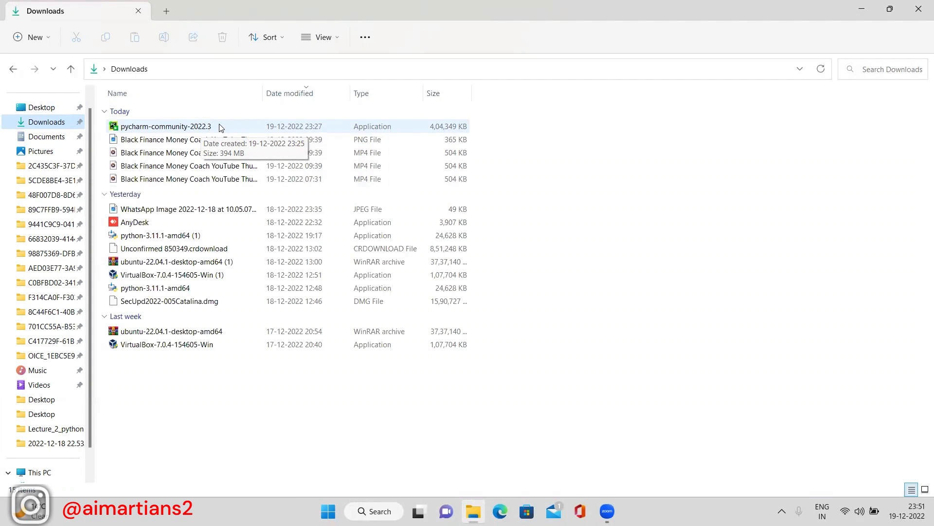
{"action": "double_click", "coordinate": [219, 126]}
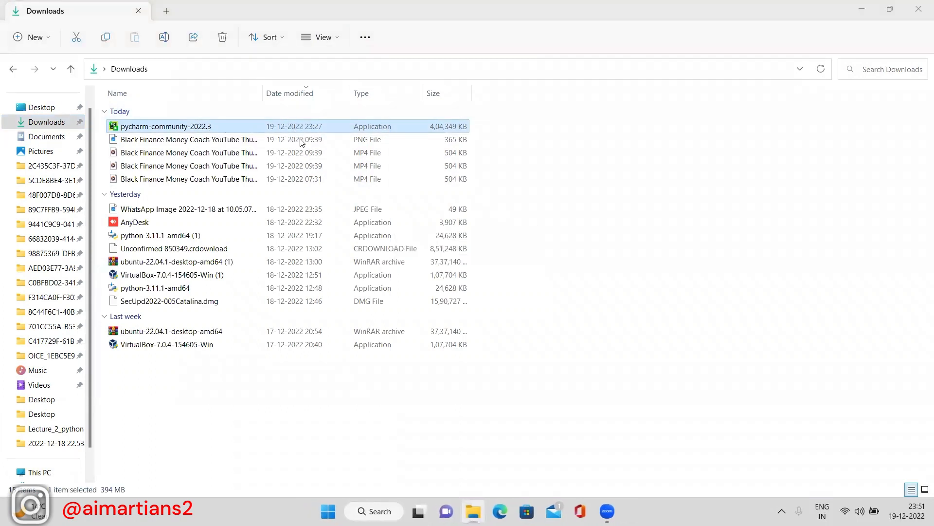
{"action": "left_click", "coordinate": [861, 9]}
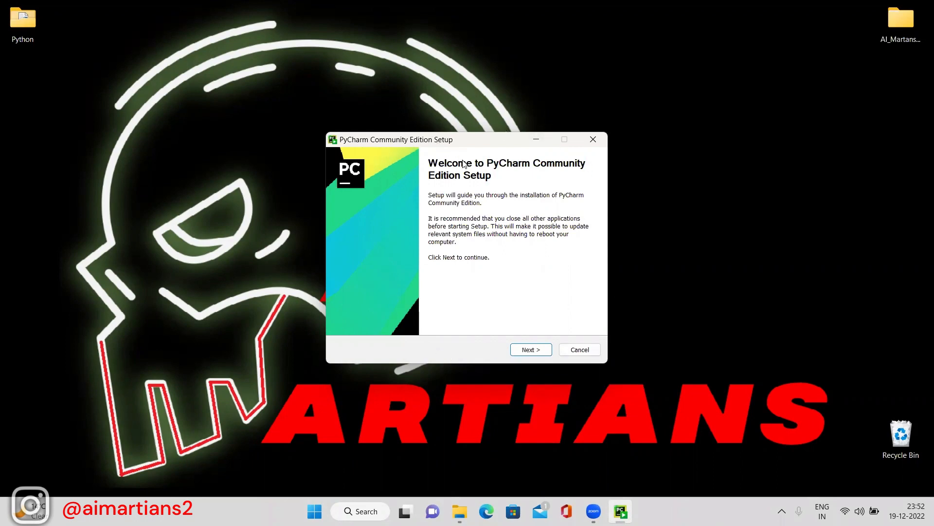
Keep the default install location, enable desktop shortcut, PATH and .py association, then install.
{"action": "left_click", "coordinate": [531, 350]}
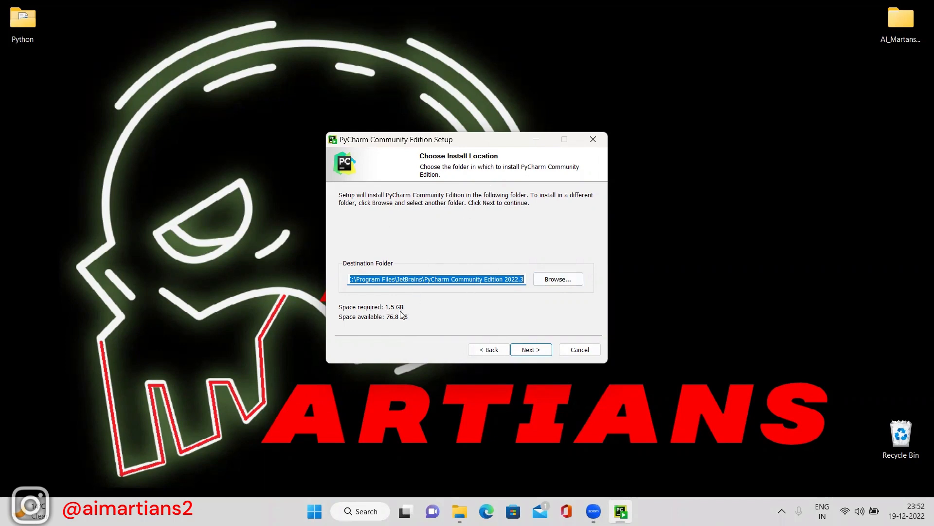
{"action": "left_click", "coordinate": [526, 352]}
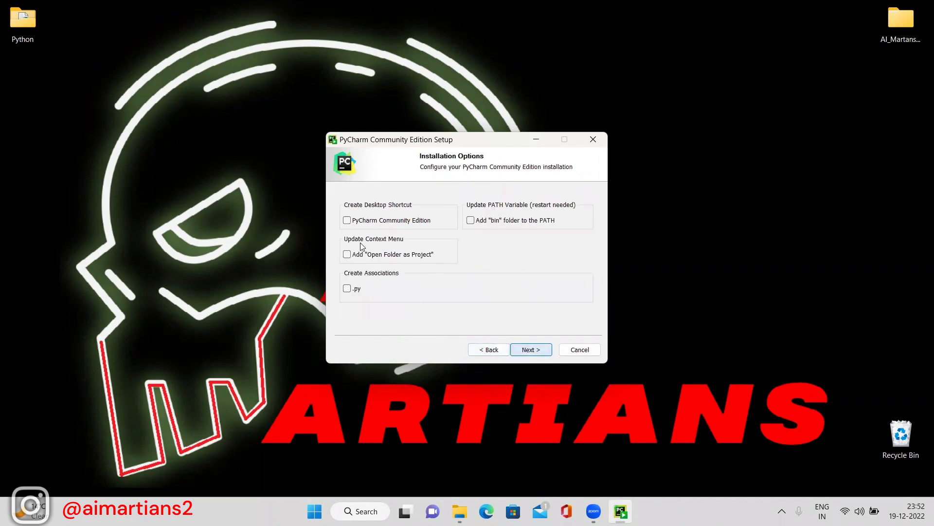
{"action": "left_click", "coordinate": [347, 221]}
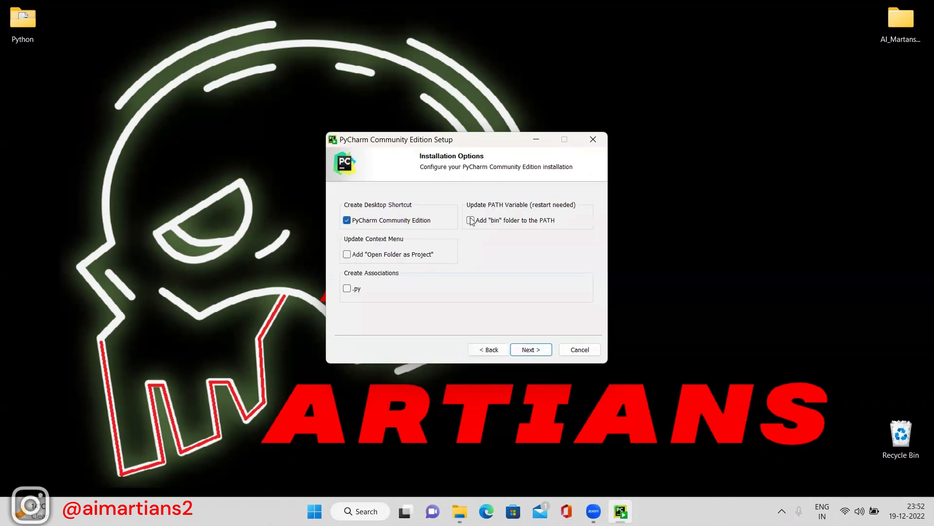
{"action": "left_click", "coordinate": [470, 219]}
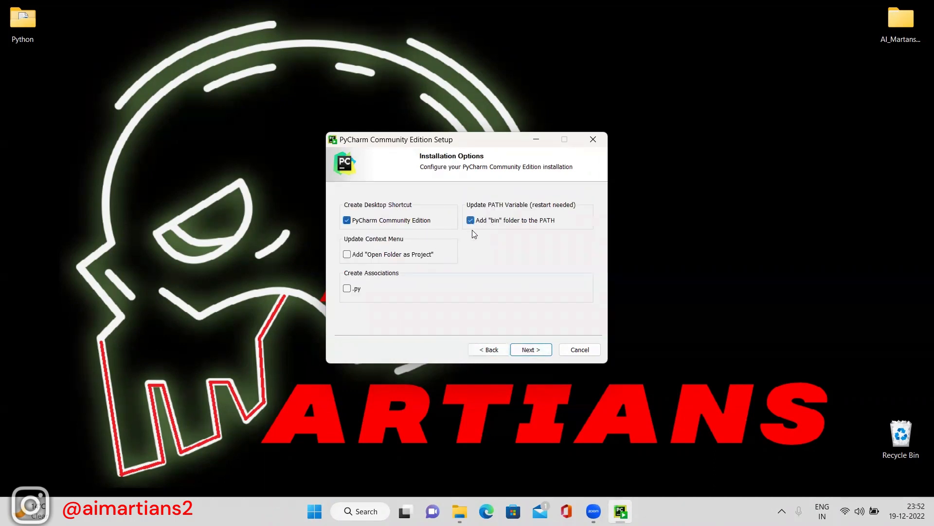
{"action": "left_click", "coordinate": [347, 289]}
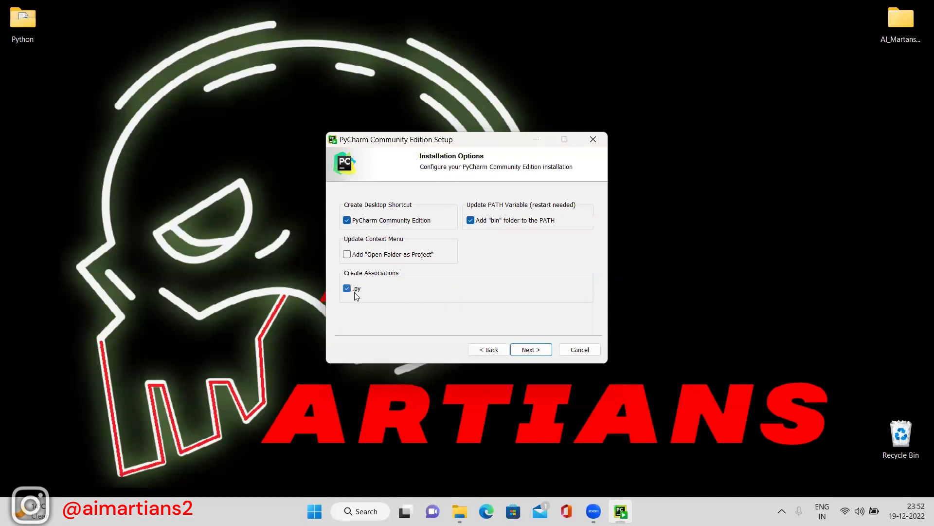
{"action": "left_click", "coordinate": [522, 351]}
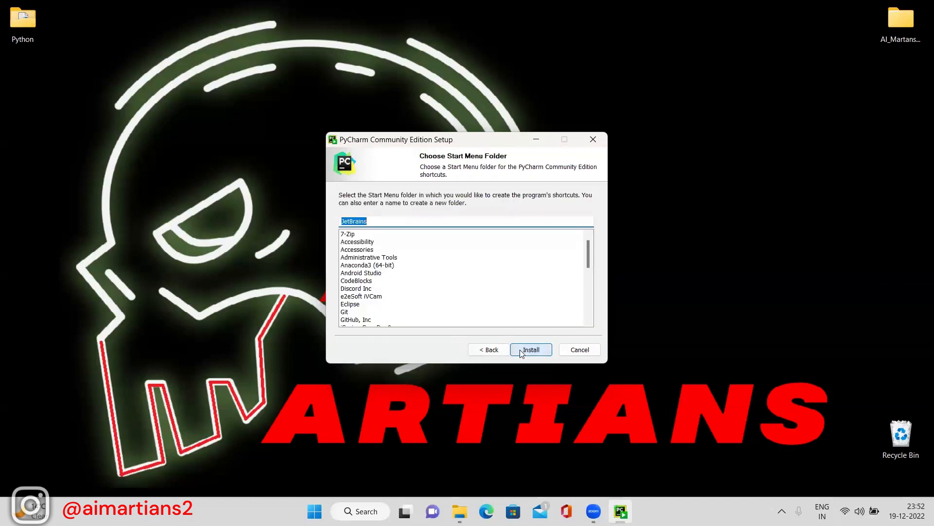
{"action": "left_click", "coordinate": [522, 350]}
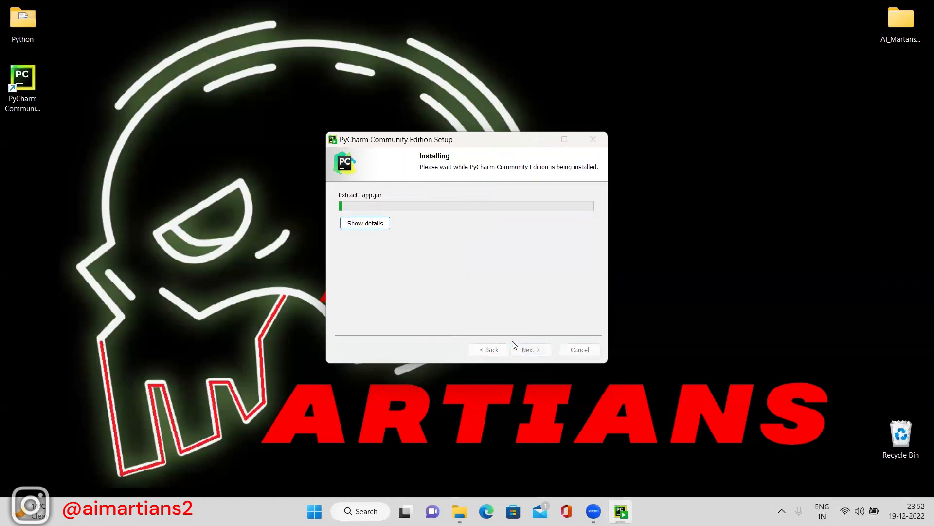
Show the installation details while PyCharm setup completes.
{"action": "left_click", "coordinate": [366, 225]}
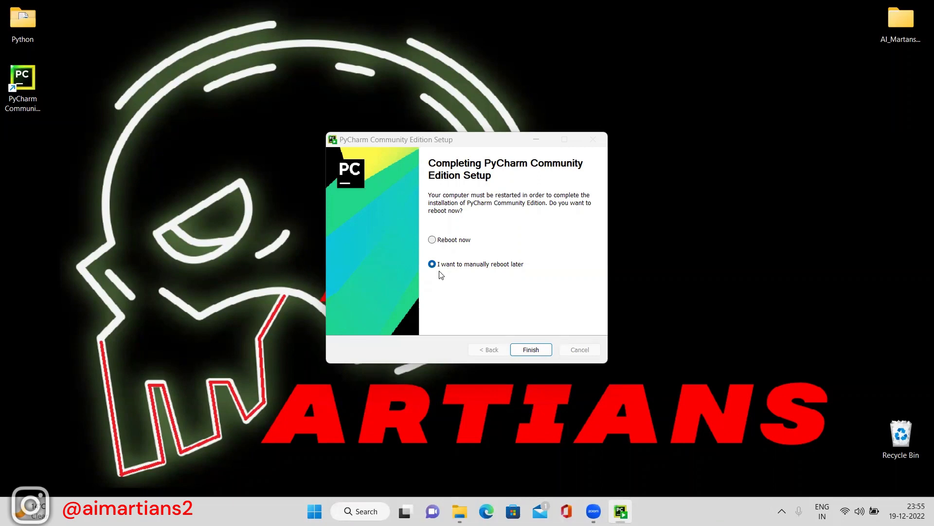
Close the finished installer and launch PyCharm Community Edition 2022.3 via Windows Search.
{"action": "left_click", "coordinate": [531, 350]}
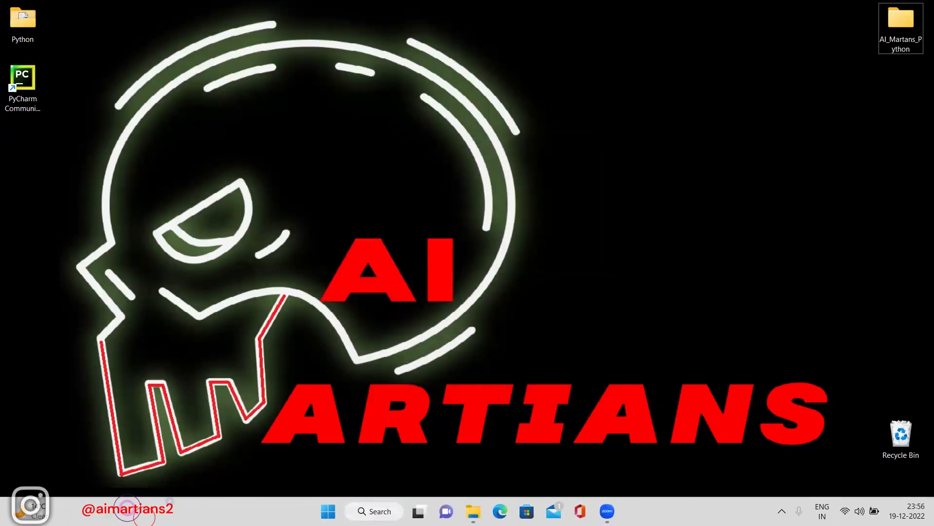
{"action": "left_click", "coordinate": [375, 511]}
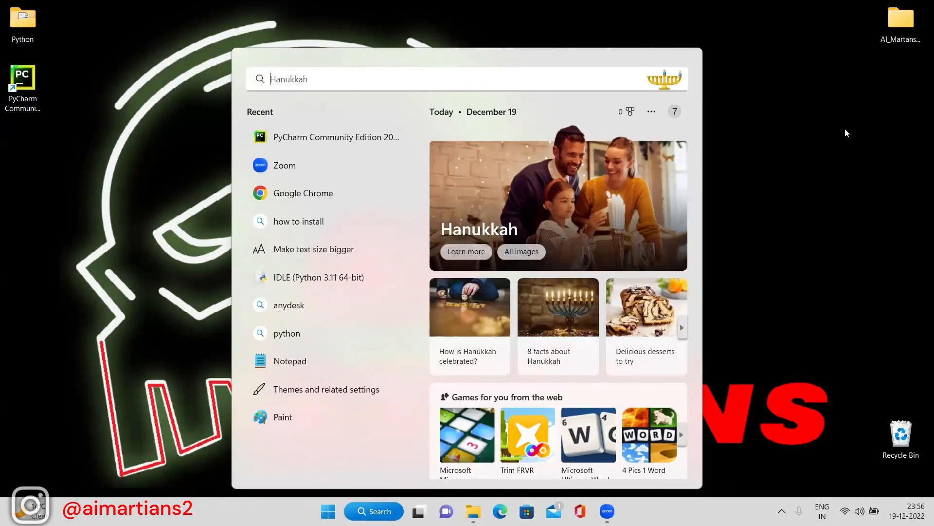
{"action": "type", "text": "p"}
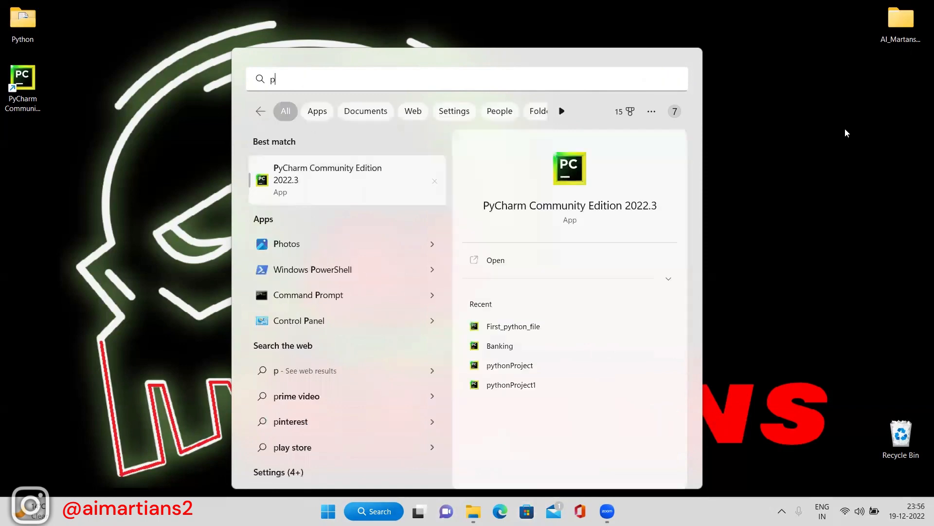
{"action": "type", "text": "ycharm"}
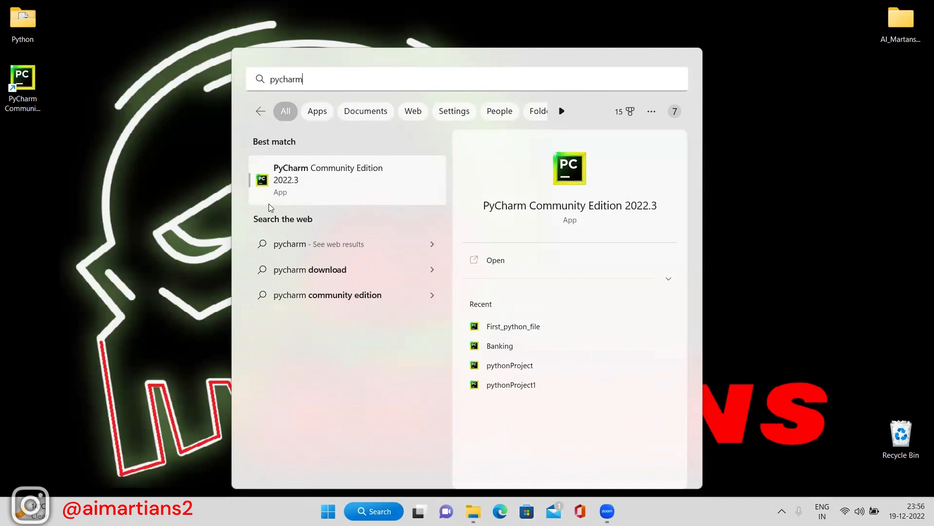
{"action": "left_click", "coordinate": [324, 185]}
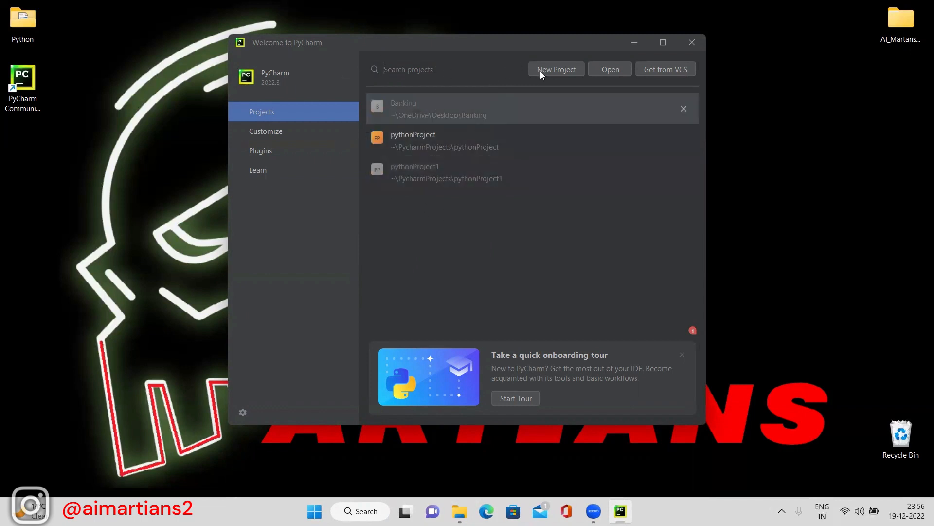
Create a new project whose location folder is renamed to PythonFolder.
{"action": "left_click", "coordinate": [556, 72]}
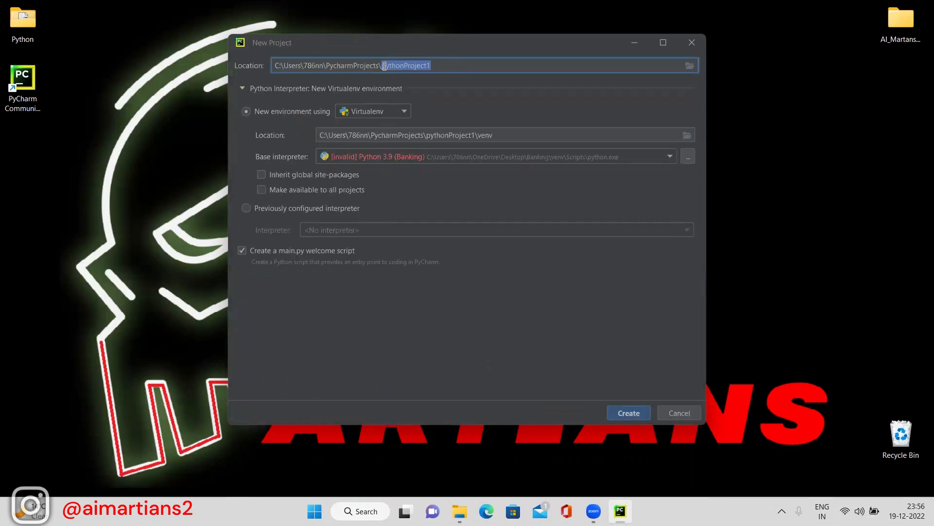
{"action": "left_click", "coordinate": [459, 67]}
{"action": "key", "text": "BackSpace"}
{"action": "key", "text": "BackSpace"}
{"action": "key", "text": "BackSpace"}
{"action": "key", "text": "BackSpace"}
{"action": "key", "text": "BackSpace"}
{"action": "key", "text": "BackSpace"}
{"action": "key", "text": "BackSpace"}
{"action": "key", "text": "BackSpace"}
{"action": "key", "text": "BackSpace"}
{"action": "key", "text": "BackSpace"}
{"action": "key", "text": "BackSpace"}
{"action": "key", "text": "BackSpace"}
{"action": "key", "text": "BackSpace"}
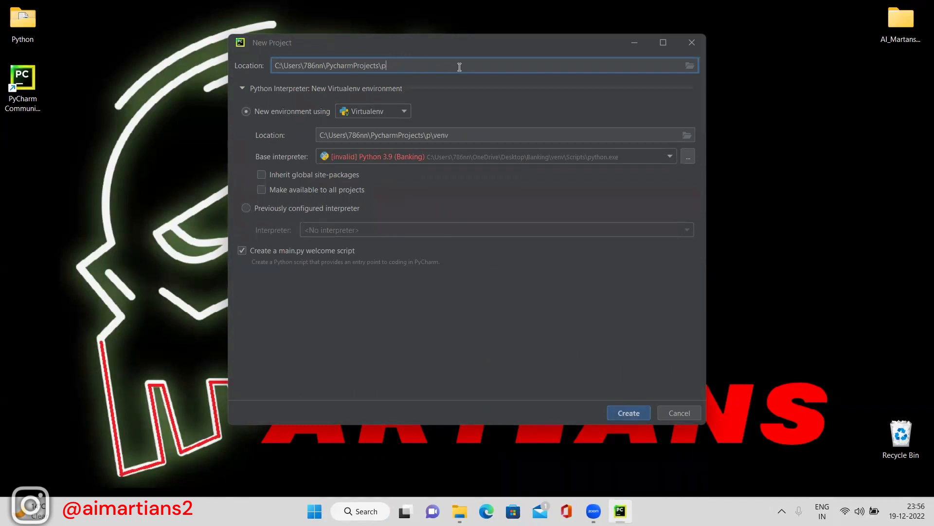
{"action": "key", "text": "BackSpace"}
{"action": "type", "text": "PythonFolder"}
{"action": "left_click_drag", "start_coordinate": [436, 66], "coordinate": [383, 65]}
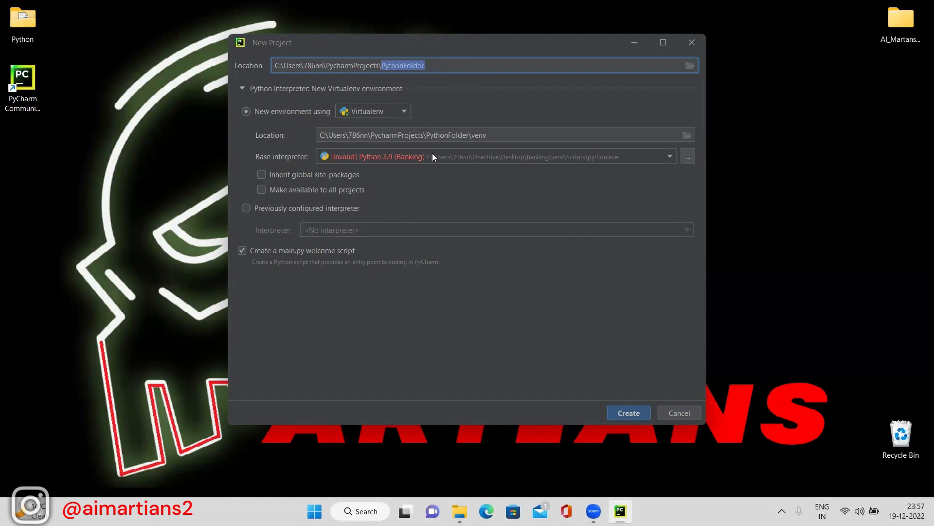
{"action": "left_click", "coordinate": [627, 413]}
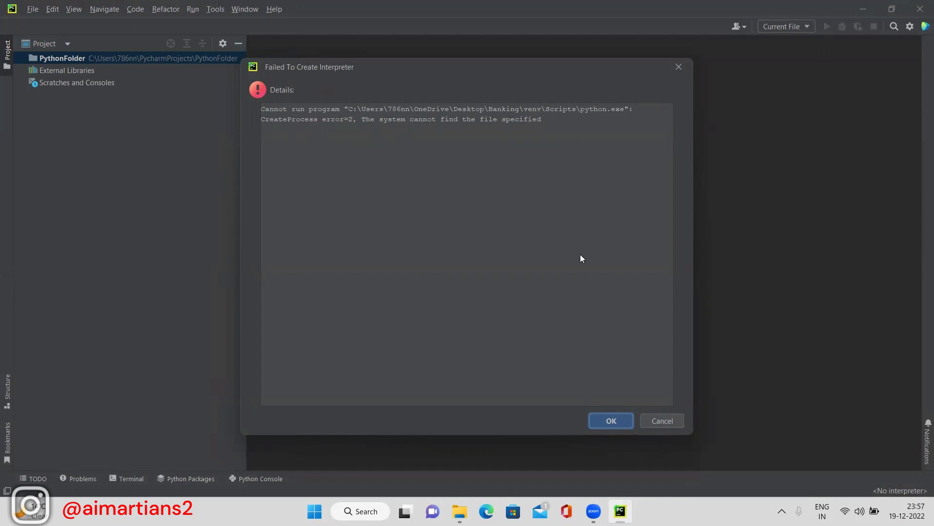
Dismiss the interpreter error and start adding a local interpreter, listing base interpreters.
{"action": "left_click", "coordinate": [616, 422]}
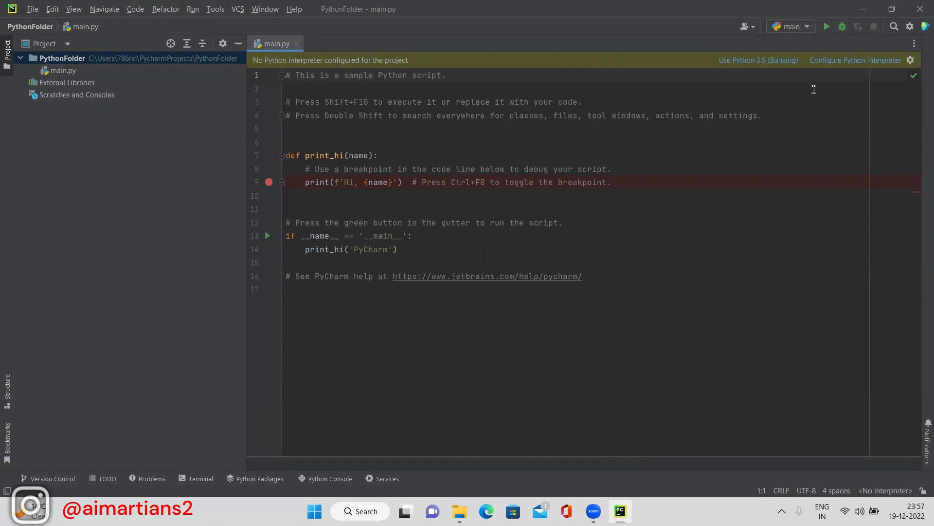
{"action": "left_click", "coordinate": [889, 64]}
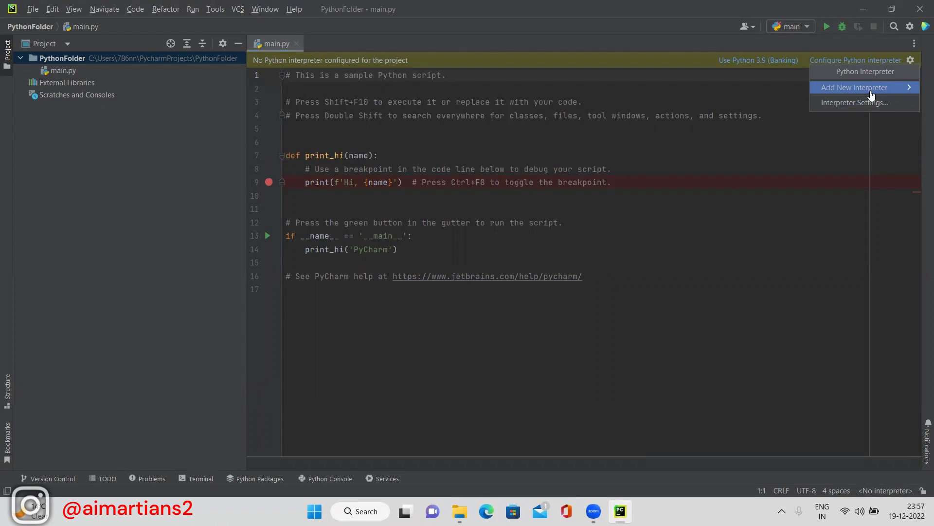
{"action": "left_click", "coordinate": [871, 95]}
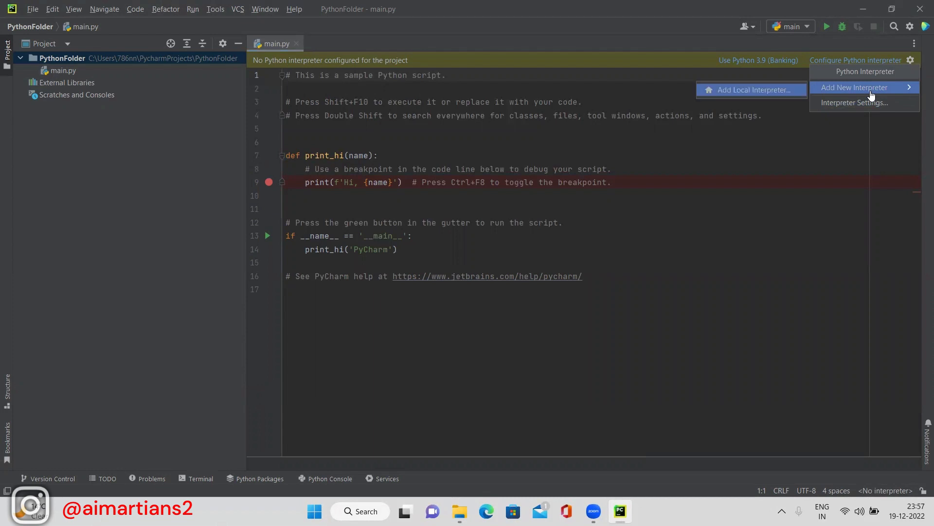
{"action": "left_click", "coordinate": [781, 92]}
{"action": "left_click", "coordinate": [727, 148]}
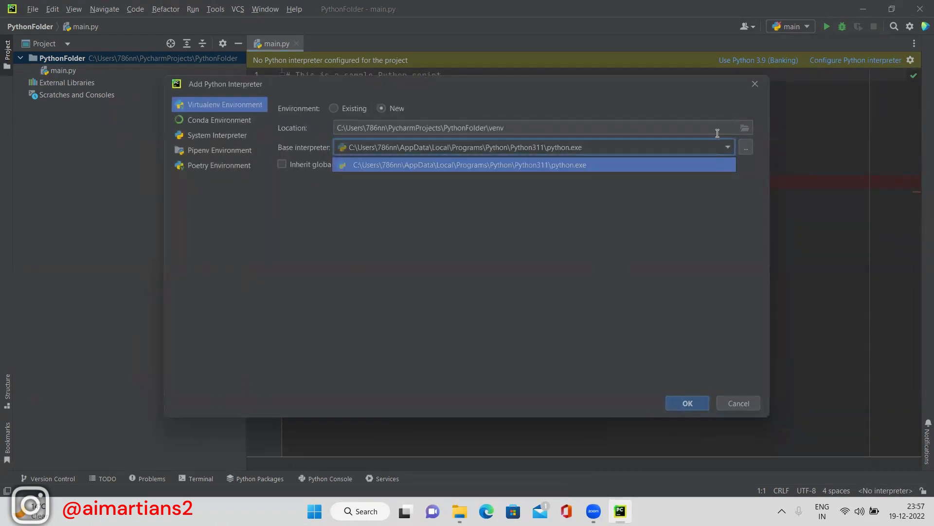
Create the venv on the Python311 base interpreter and dismiss the shared indexes notice.
{"action": "left_click", "coordinate": [646, 228]}
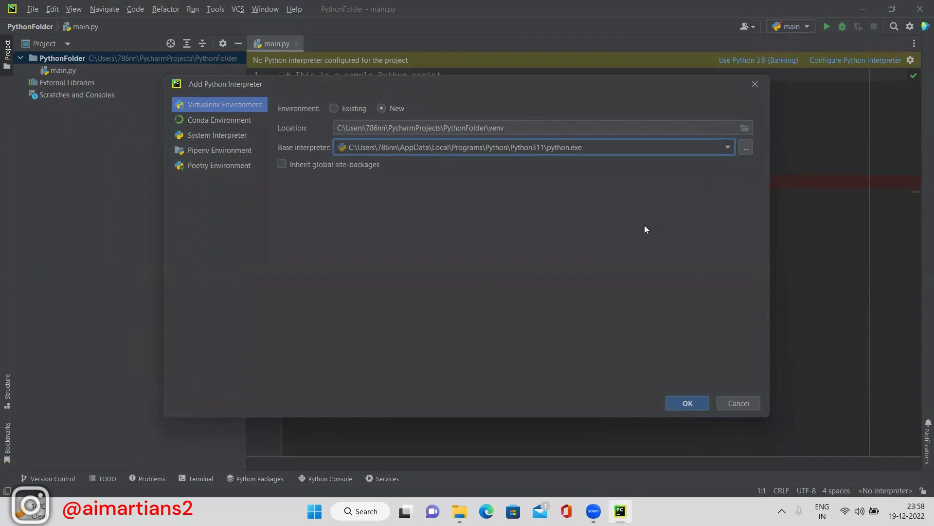
{"action": "left_click", "coordinate": [686, 403]}
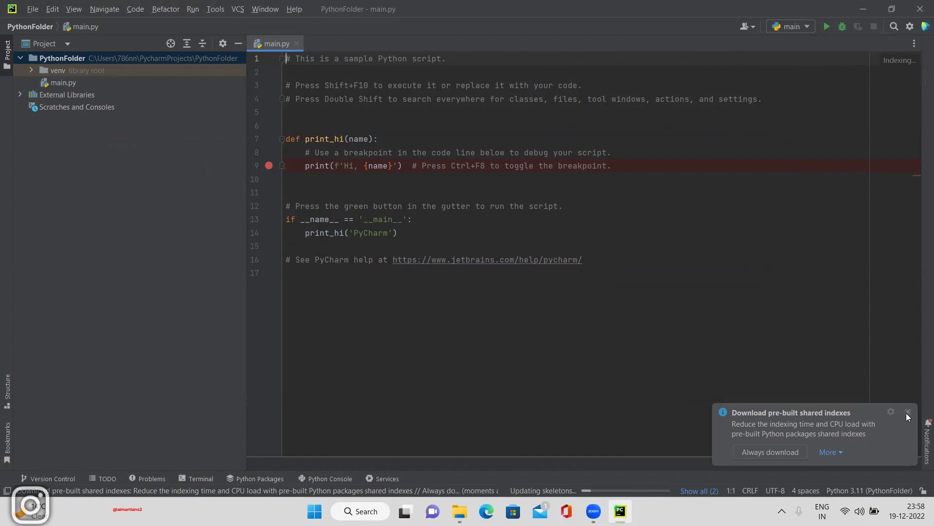
{"action": "left_click", "coordinate": [907, 412]}
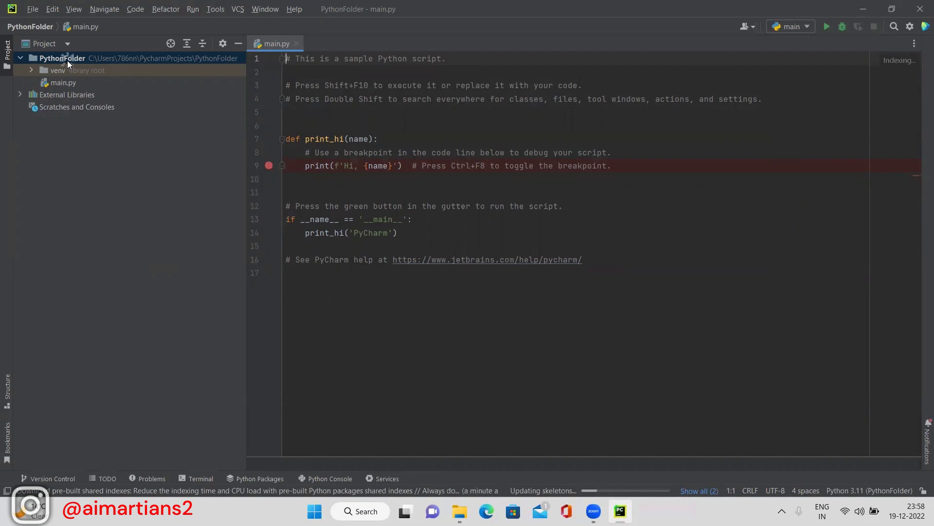
Create a new Python file named first.py in the PythonFolder project.
{"action": "right_click", "coordinate": [68, 60]}
{"action": "mouse_move", "coordinate": [89, 65]}
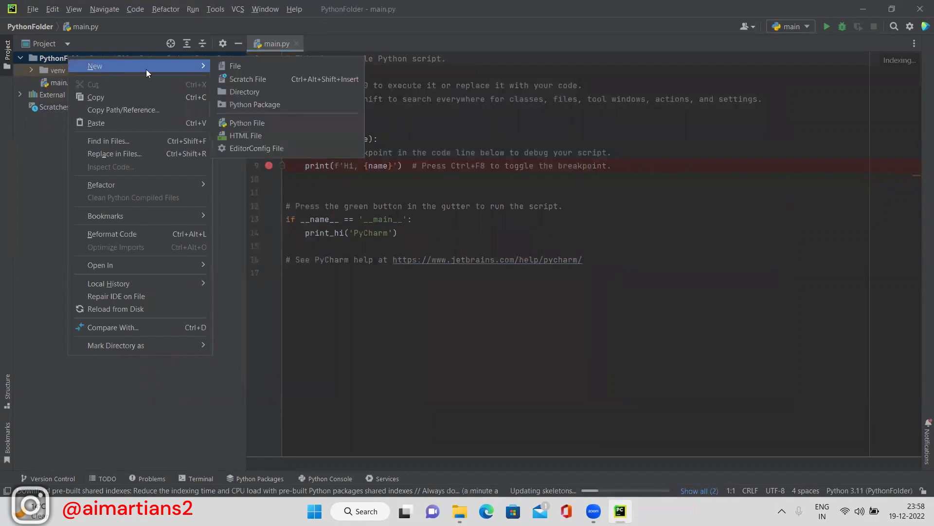
{"action": "left_click", "coordinate": [52, 55]}
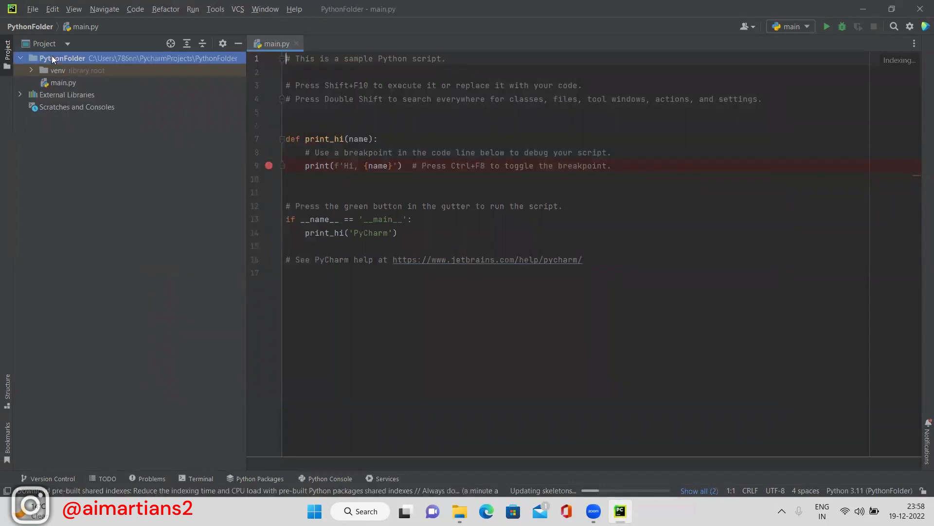
{"action": "right_click", "coordinate": [51, 56]}
{"action": "mouse_move", "coordinate": [78, 62]}
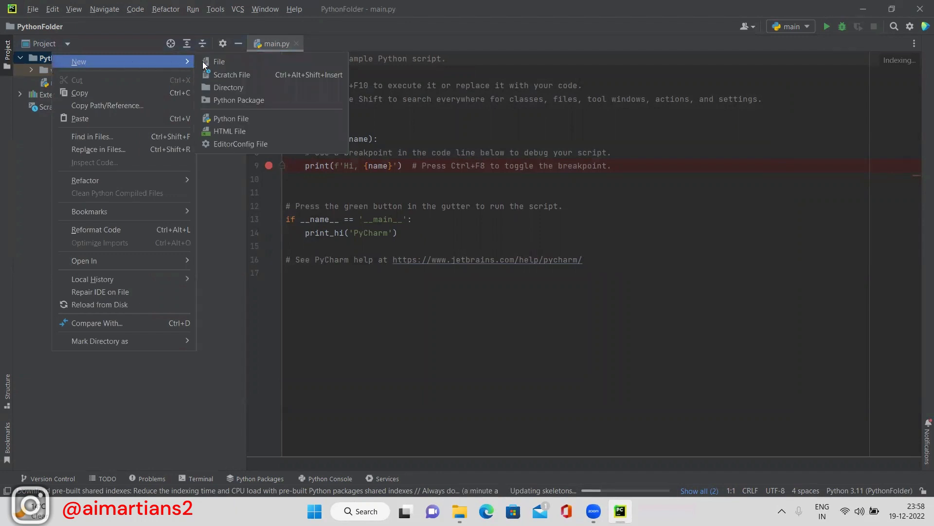
{"action": "left_click", "coordinate": [247, 121]}
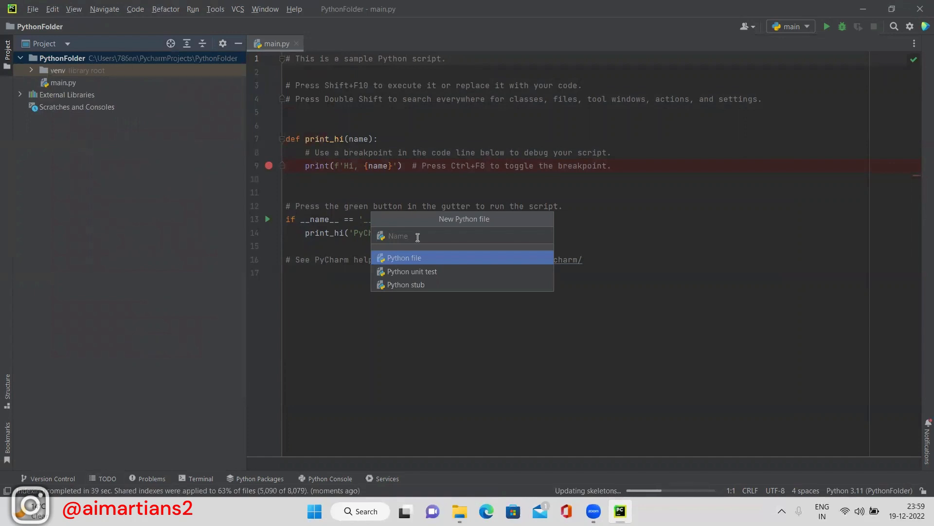
{"action": "type", "text": "first.py"}
{"action": "key", "text": "BackSpace"}
{"action": "key", "text": "BackSpace"}
{"action": "key", "text": "BackSpace"}
{"action": "type", "text": ".py"}
{"action": "key", "text": "Return"}
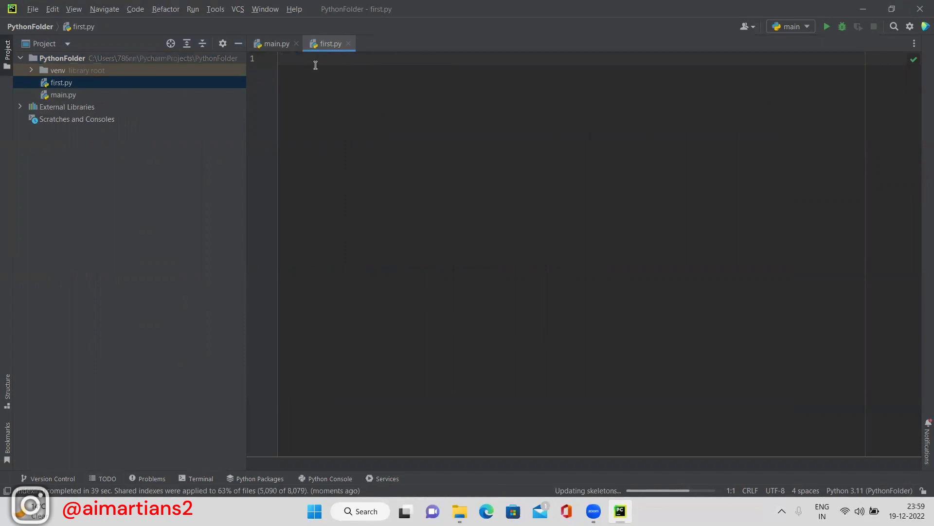
Write print("Hello world") on line 1 and print("AI martians.") on line 2.
{"action": "type", "text": "print(\"Hello world"}
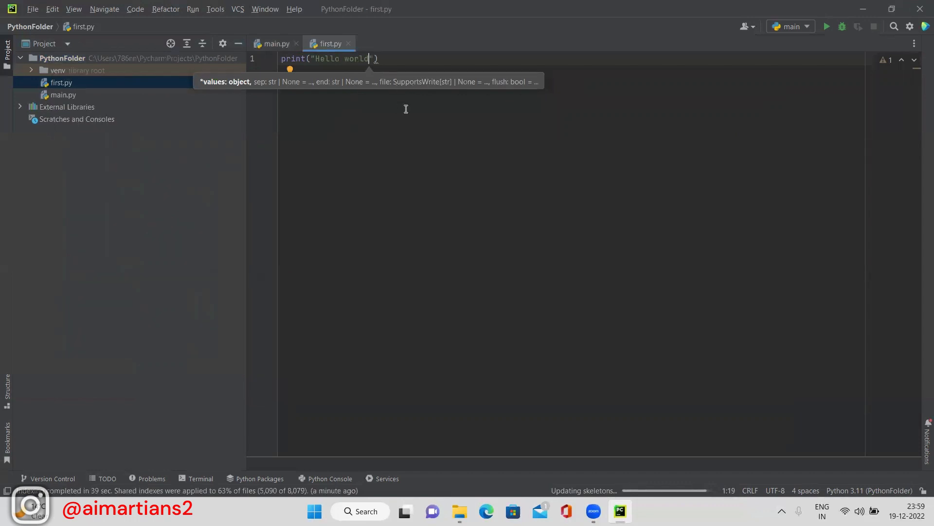
{"action": "left_click", "coordinate": [411, 64]}
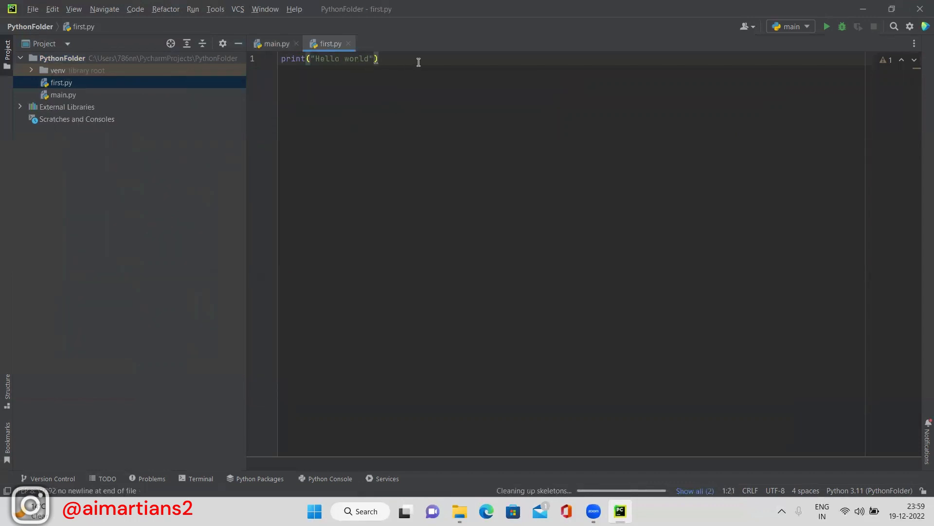
{"action": "key", "text": "Return"}
{"action": "type", "text": "pri"}
{"action": "key", "text": "Return"}
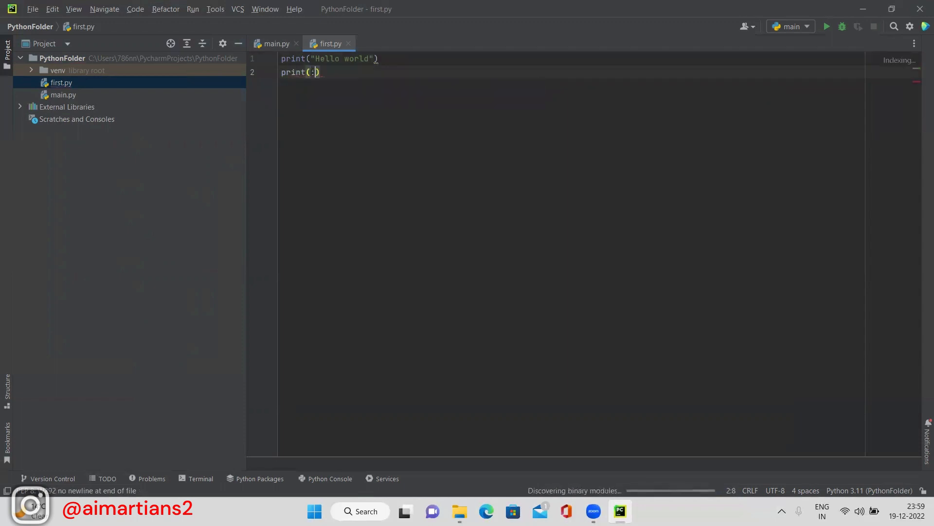
{"action": "type", "text": "\"AI "}
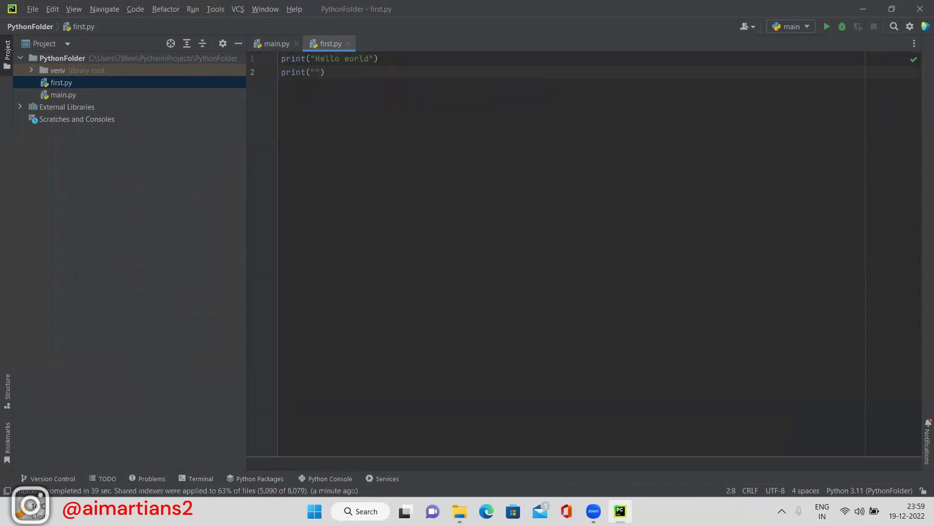
{"action": "type", "text": "martians."}
Select both code lines and bring up the editor's context menu.
{"action": "left_click_drag", "start_coordinate": [392, 72], "coordinate": [245, 49]}
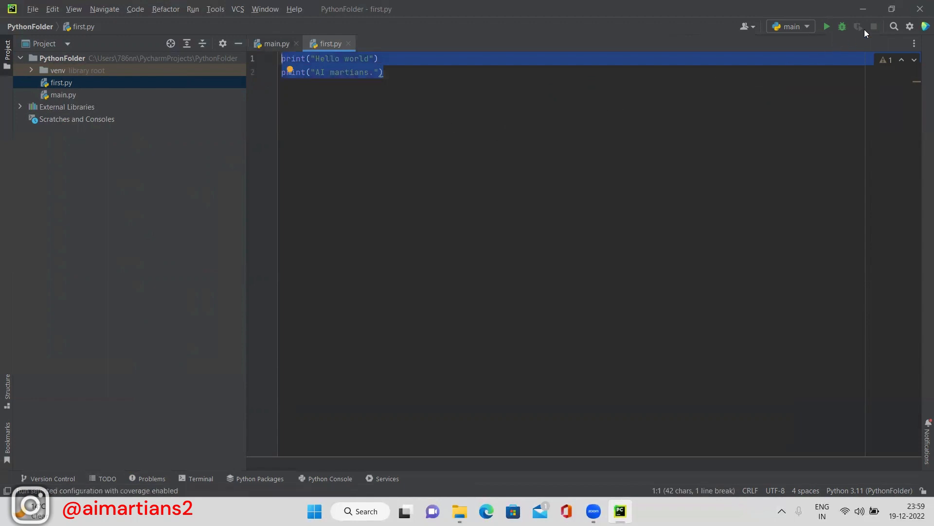
{"action": "right_click", "coordinate": [692, 124]}
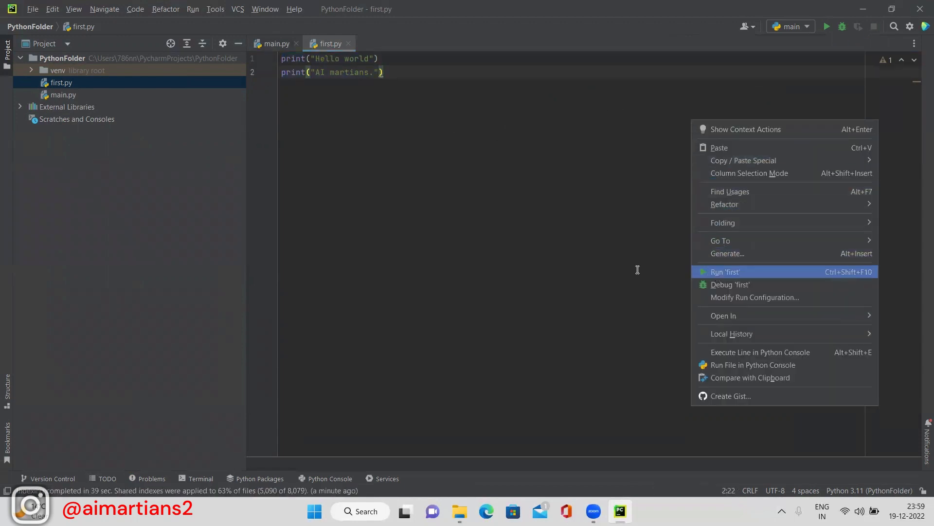
{"action": "left_click", "coordinate": [516, 137]}
{"action": "right_click", "coordinate": [510, 135]}
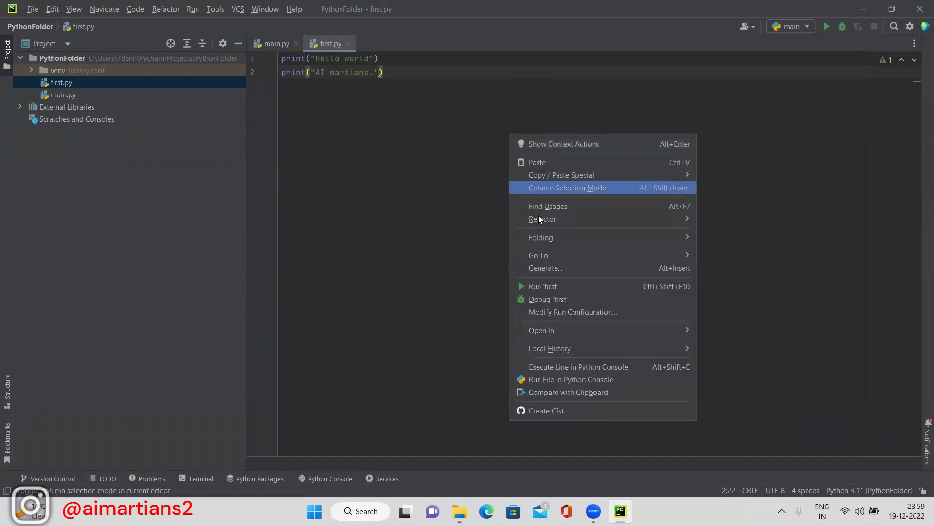
Run first.py from the context menu and select the two printed output lines.
{"action": "left_click", "coordinate": [540, 287]}
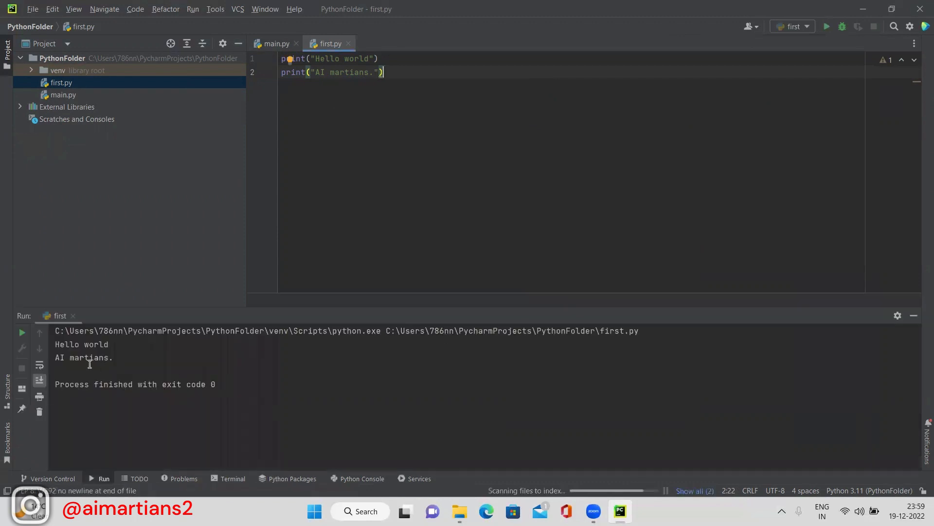
{"action": "left_click_drag", "start_coordinate": [113, 358], "coordinate": [55, 344]}
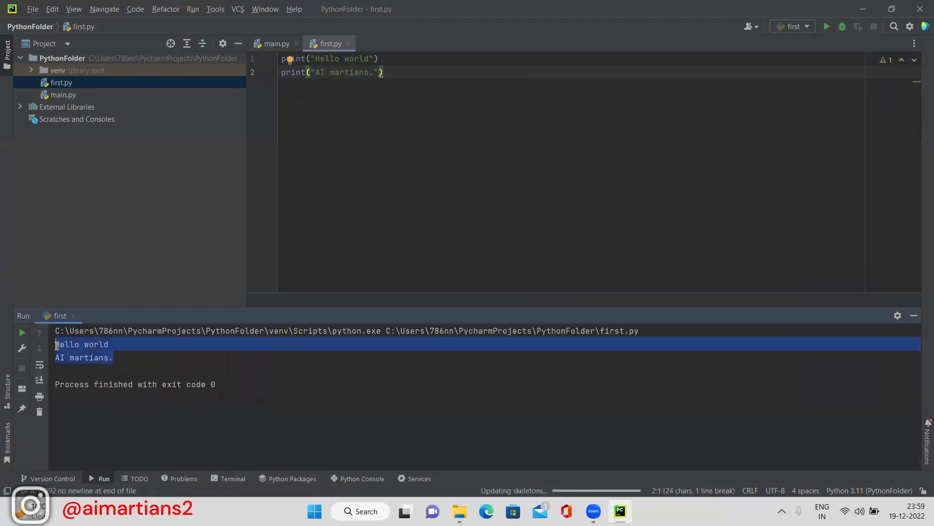
{"action": "left_click", "coordinate": [466, 232]}
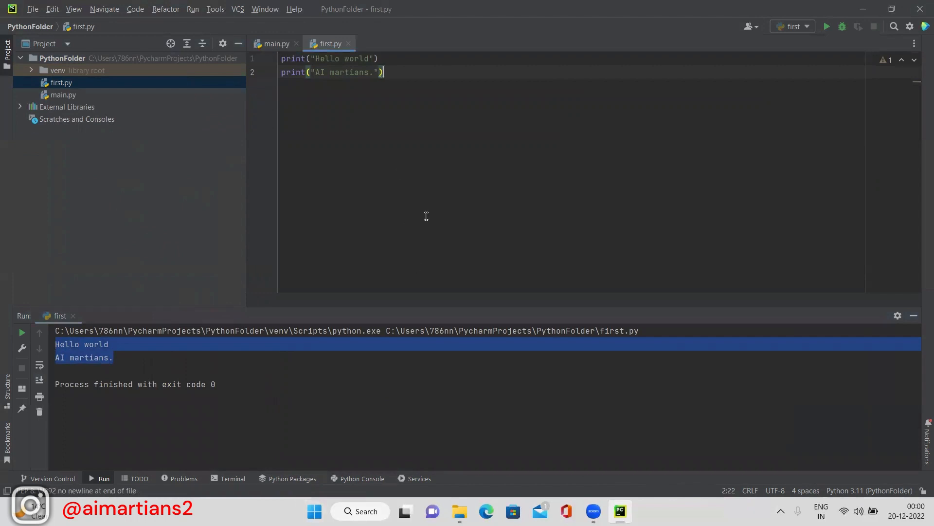
Choose the 'first' run configuration, rerun it, and select the output lines.
{"action": "left_click", "coordinate": [809, 29]}
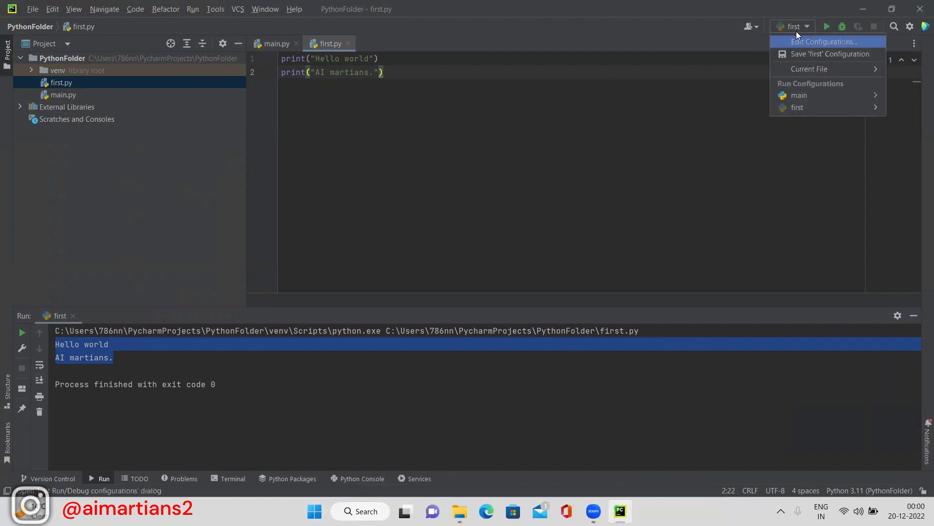
{"action": "left_click", "coordinate": [743, 58]}
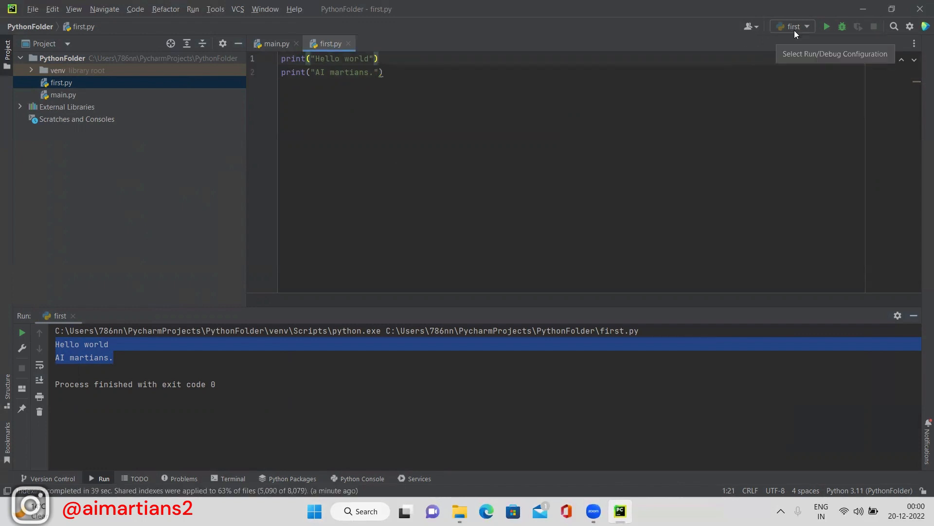
{"action": "left_click", "coordinate": [808, 29]}
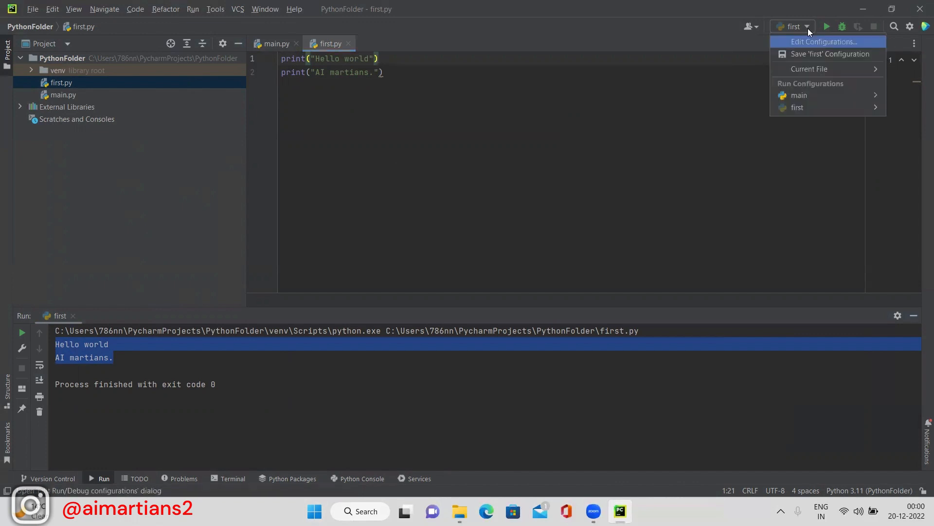
{"action": "left_click", "coordinate": [803, 108]}
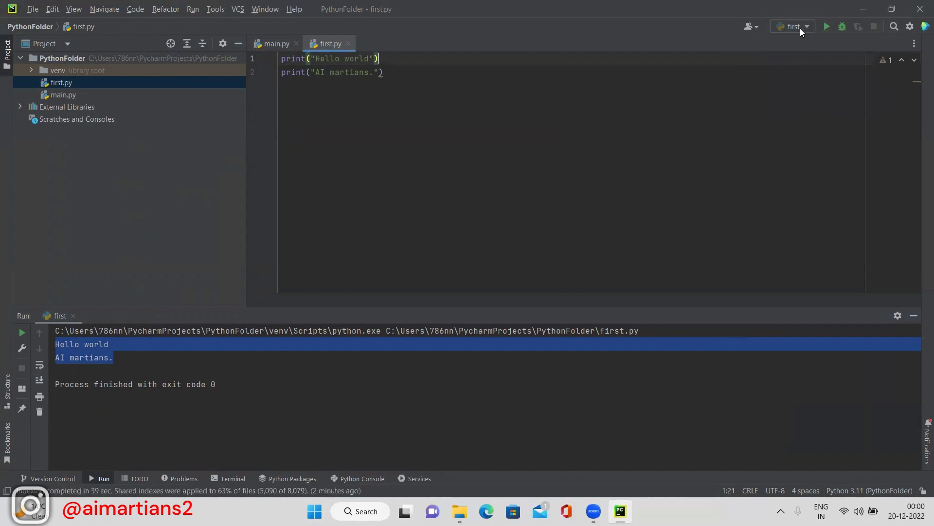
{"action": "left_click", "coordinate": [825, 25]}
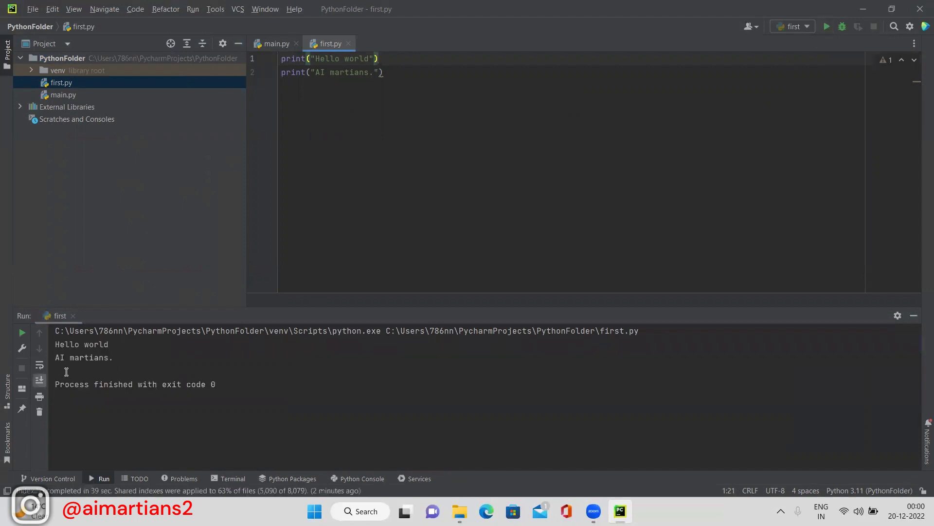
{"action": "left_click_drag", "start_coordinate": [116, 358], "coordinate": [51, 342]}
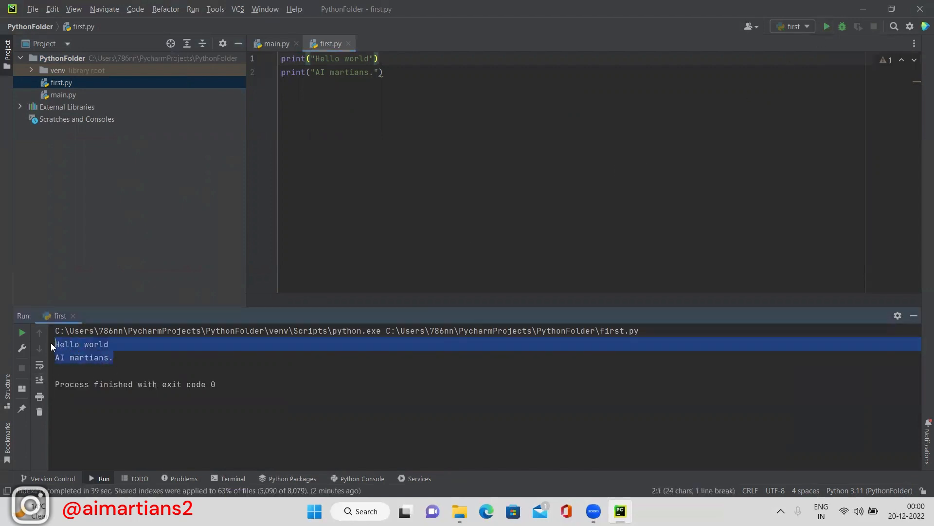